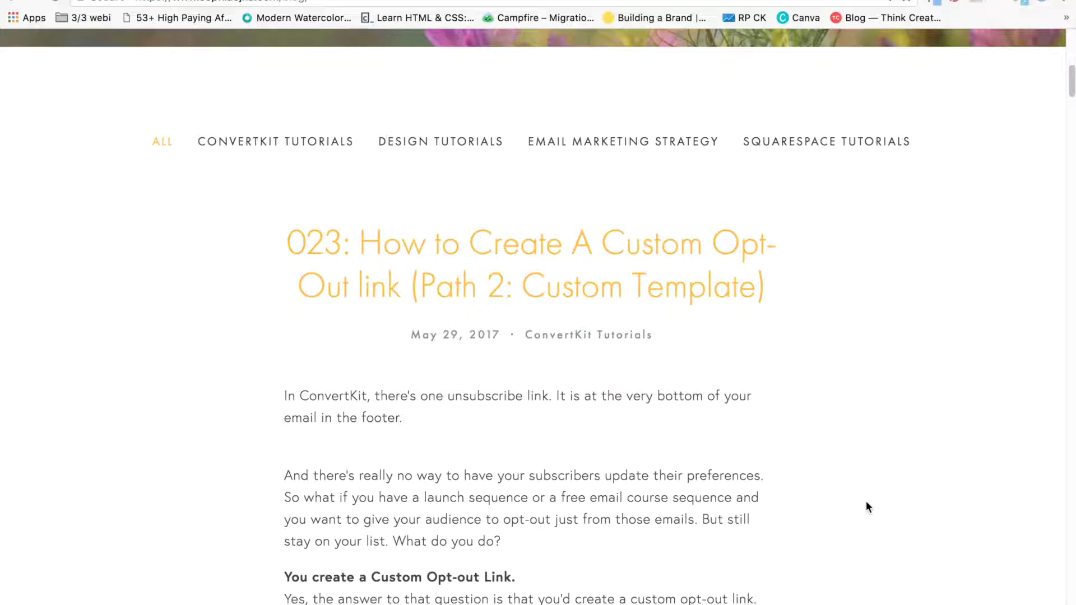
Read the blog post's introduction on custom opt-out links, through the two places where the link can be placed
{"action": "scroll", "coordinate": [866, 503], "scroll_direction": "down", "scroll_amount": 4}
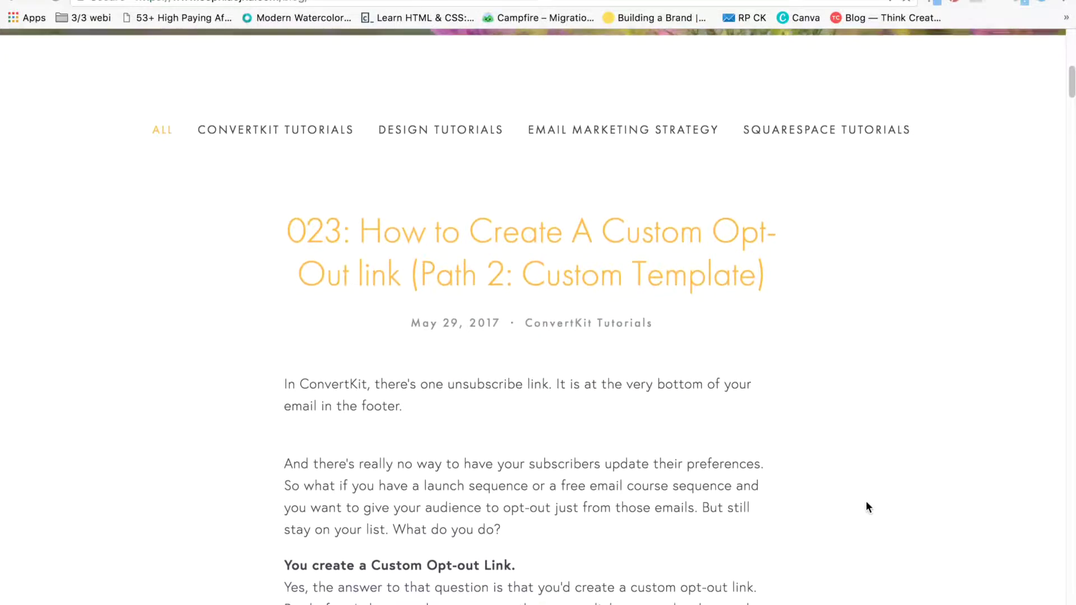
{"action": "scroll", "coordinate": [867, 508], "scroll_direction": "down", "scroll_amount": 3}
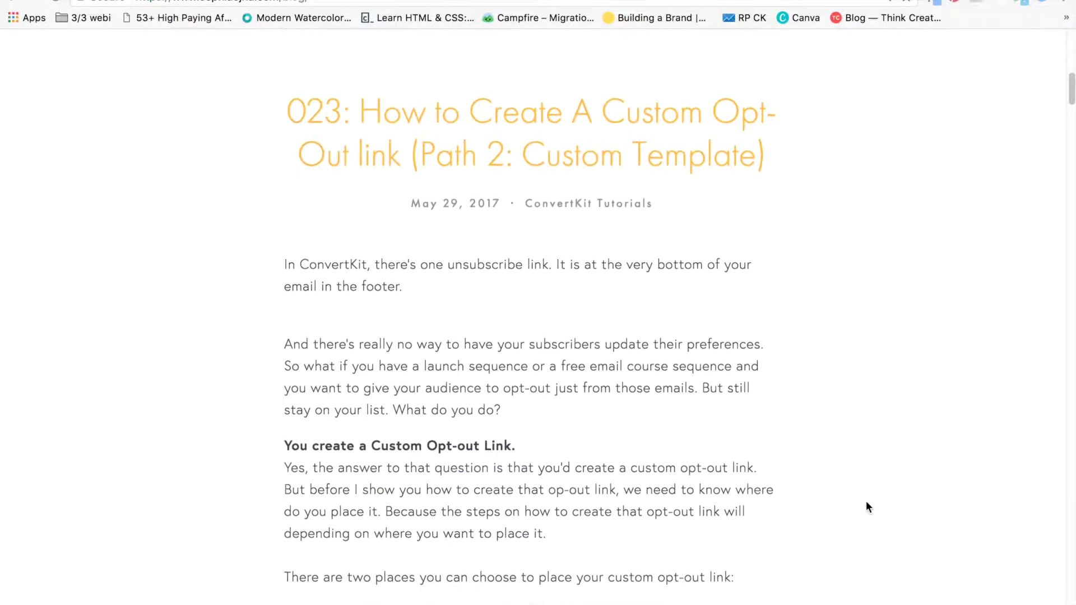
{"action": "scroll", "coordinate": [866, 502], "scroll_direction": "down", "scroll_amount": 2}
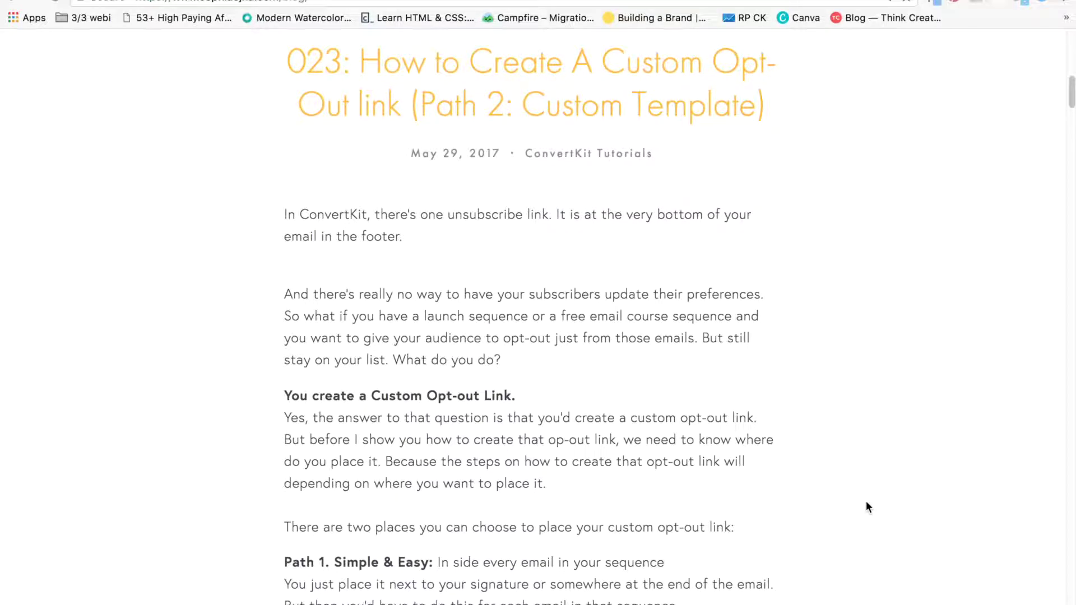
{"action": "scroll", "coordinate": [866, 507], "scroll_direction": "down", "scroll_amount": 4}
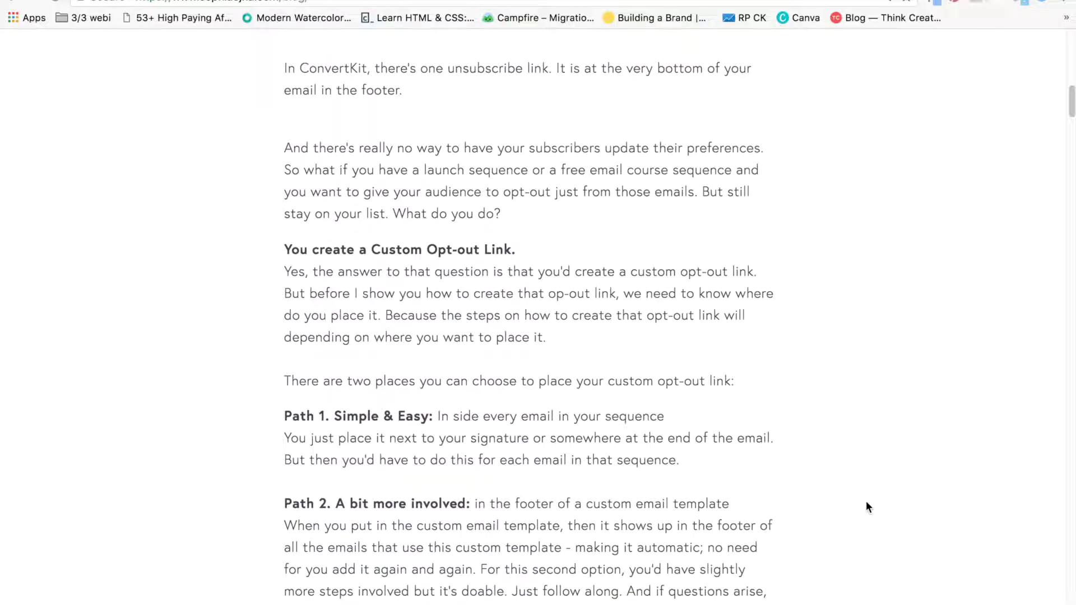
{"action": "scroll", "coordinate": [866, 503], "scroll_direction": "down", "scroll_amount": 1}
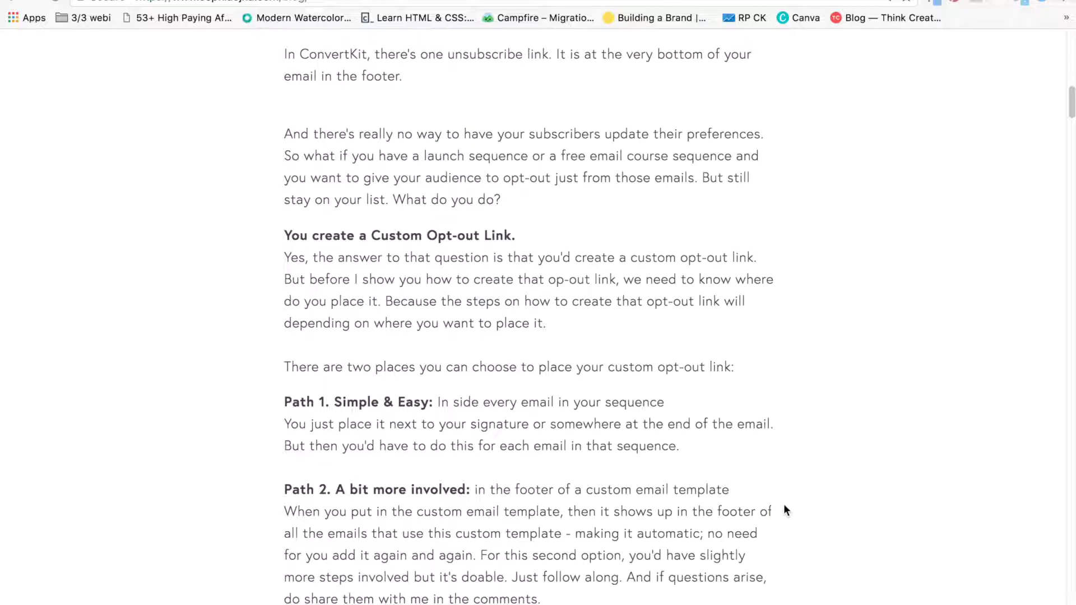
Examine the live training broadcast through to its footer, including the custom opt-out text above the unsubscribe link
{"action": "key", "text": "ctrl+Tab"}
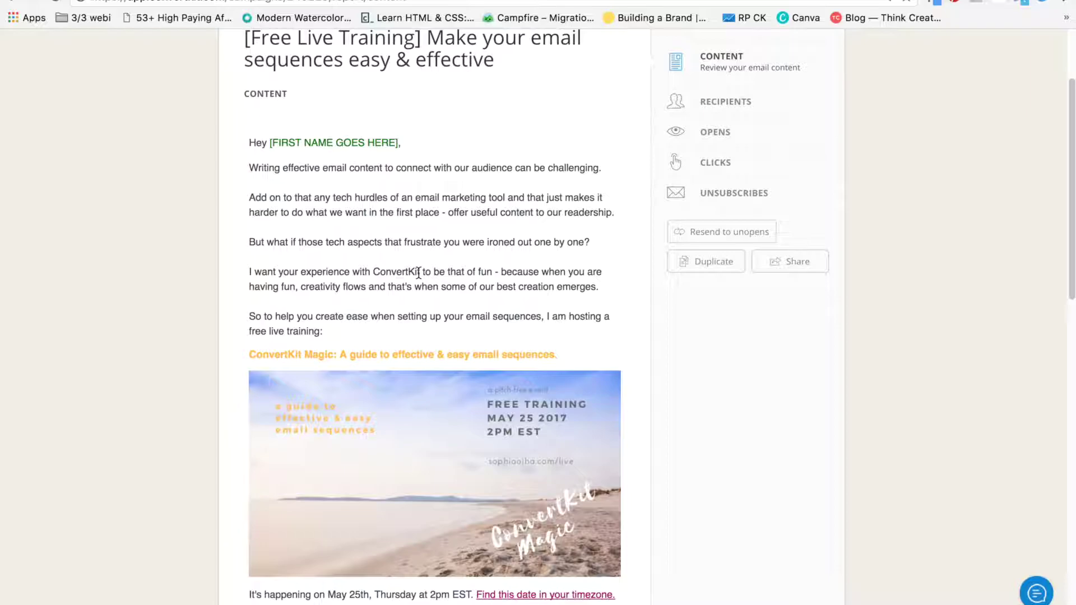
{"action": "scroll", "coordinate": [419, 273], "scroll_direction": "down", "scroll_amount": 10}
{"action": "scroll", "coordinate": [418, 273], "scroll_direction": "down", "scroll_amount": 5}
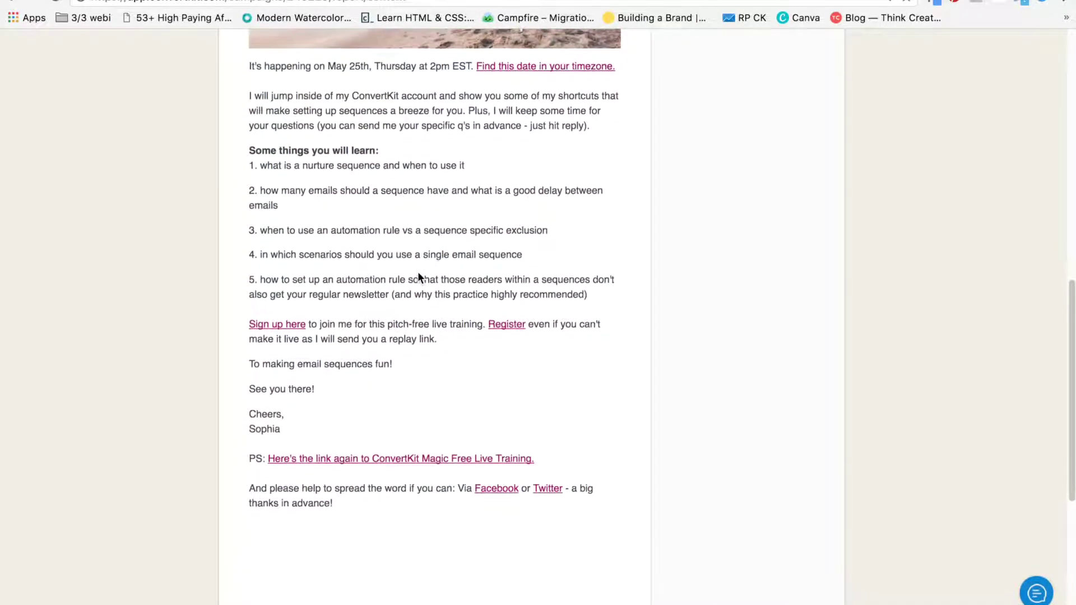
{"action": "scroll", "coordinate": [418, 276], "scroll_direction": "down", "scroll_amount": 2}
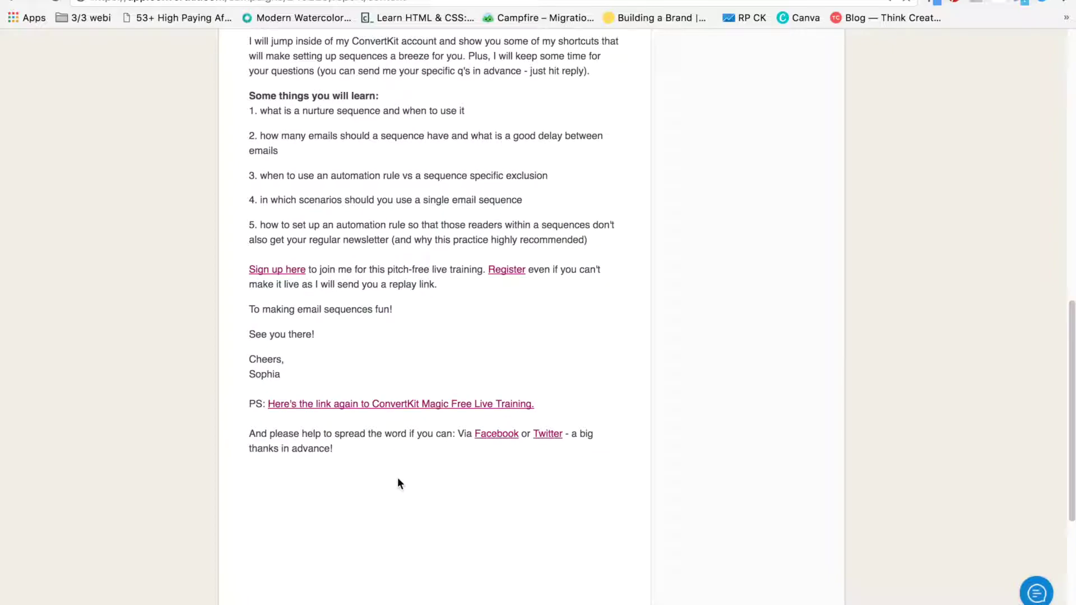
{"action": "scroll", "coordinate": [399, 483], "scroll_direction": "down", "scroll_amount": 4}
{"action": "scroll", "coordinate": [399, 483], "scroll_direction": "down", "scroll_amount": 4}
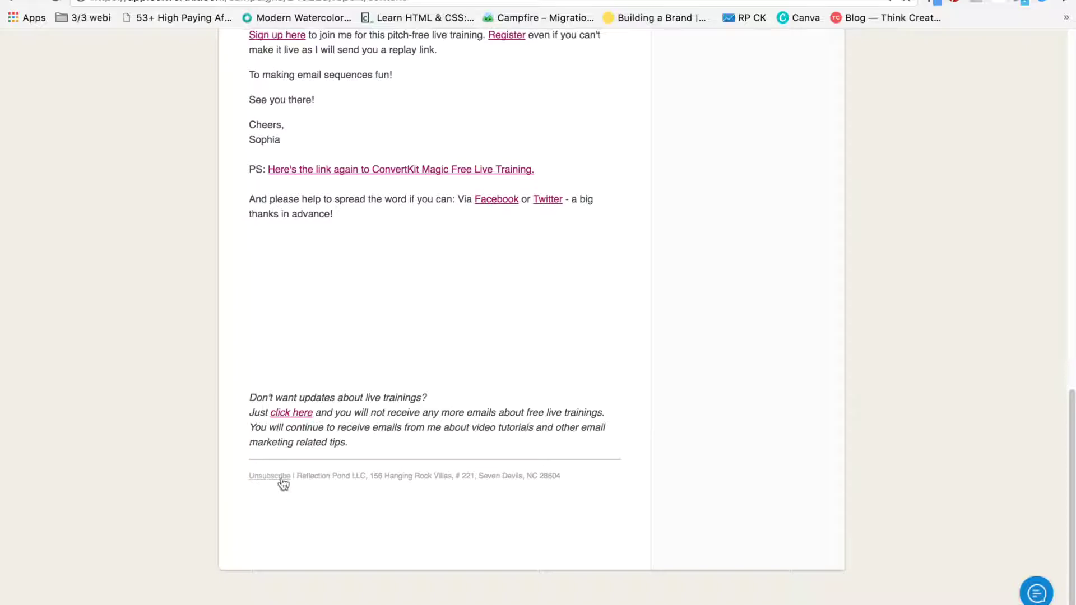
{"action": "left_click_drag", "start_coordinate": [249, 399], "coordinate": [350, 442]}
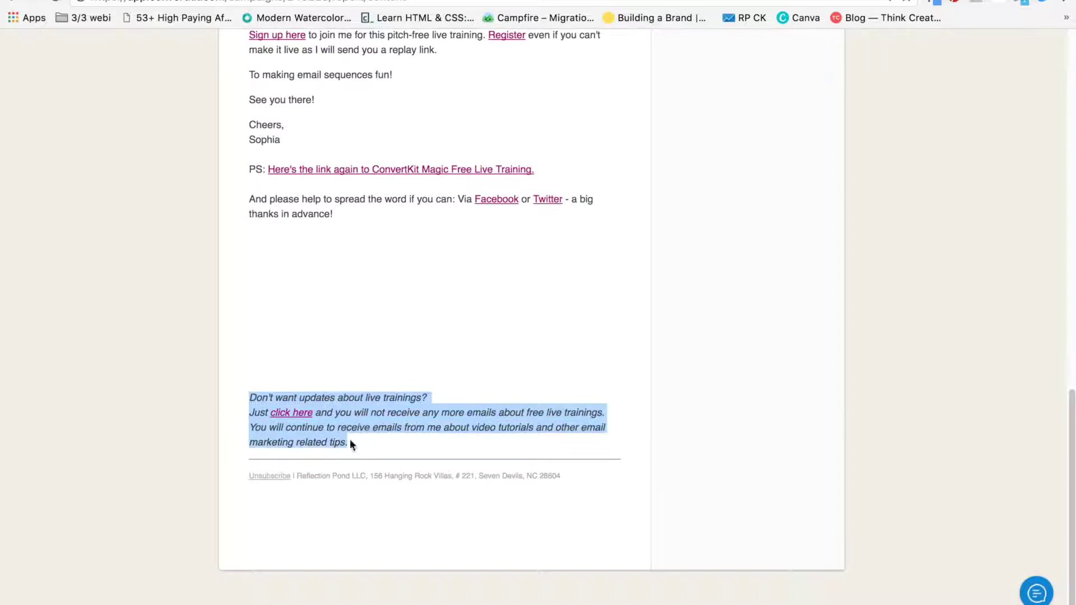
{"action": "left_click", "coordinate": [316, 416]}
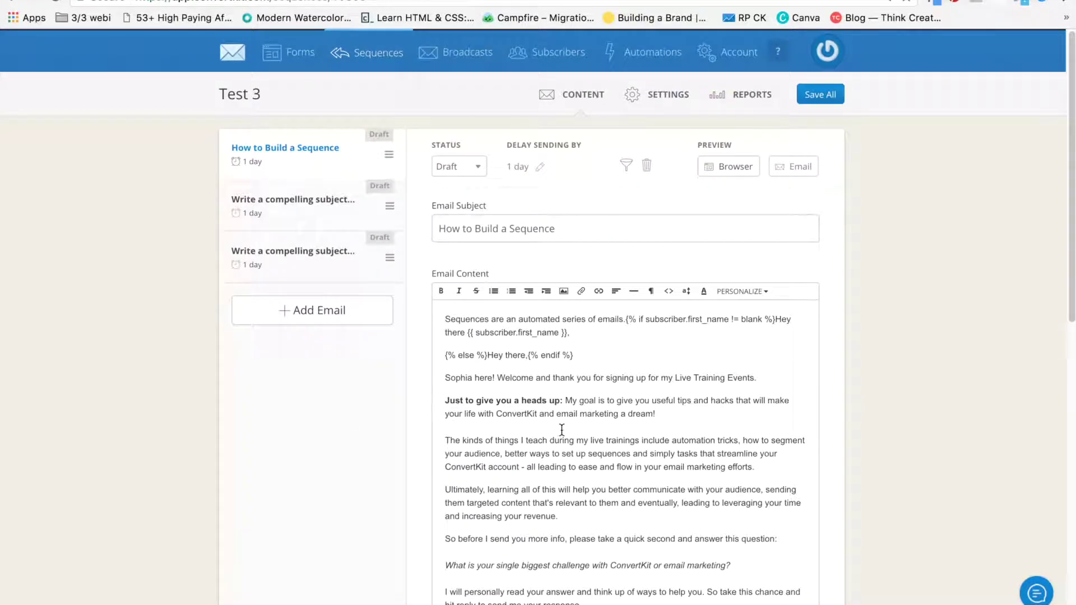
Preview the "How to Build a Sequence" email of the Test 3 sequence in the browser and read through it
{"action": "scroll", "coordinate": [562, 429], "scroll_direction": "down", "scroll_amount": 2}
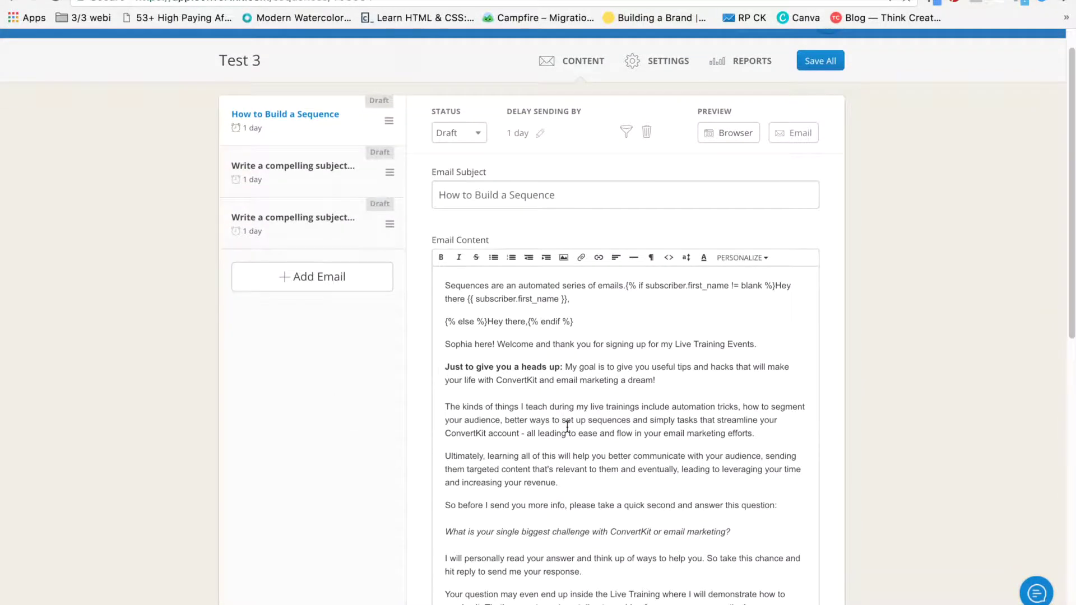
{"action": "left_click", "coordinate": [736, 102]}
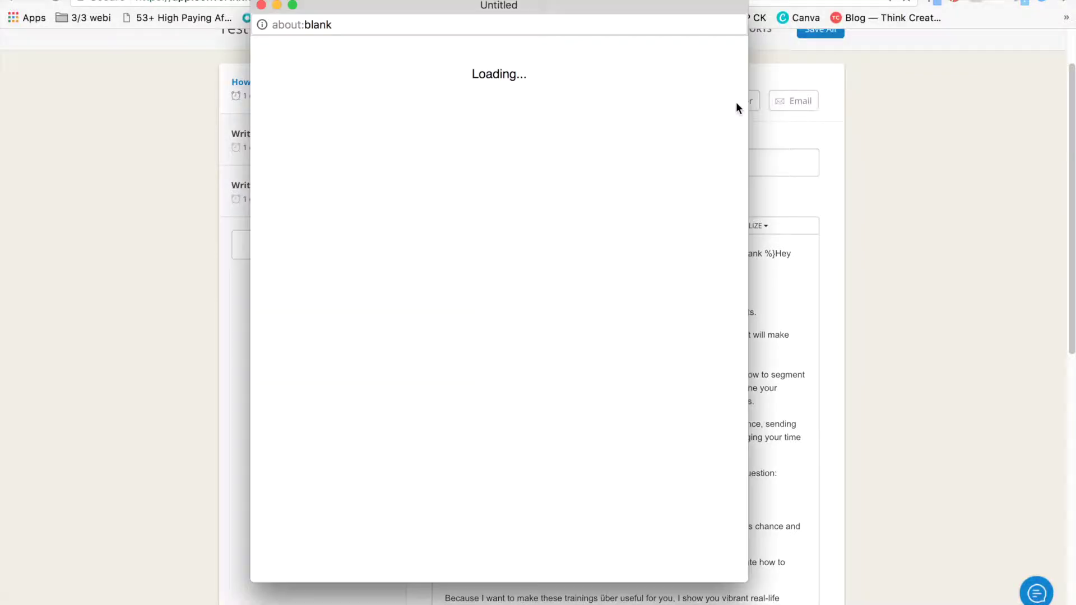
{"action": "scroll", "coordinate": [577, 342], "scroll_direction": "down", "scroll_amount": 10}
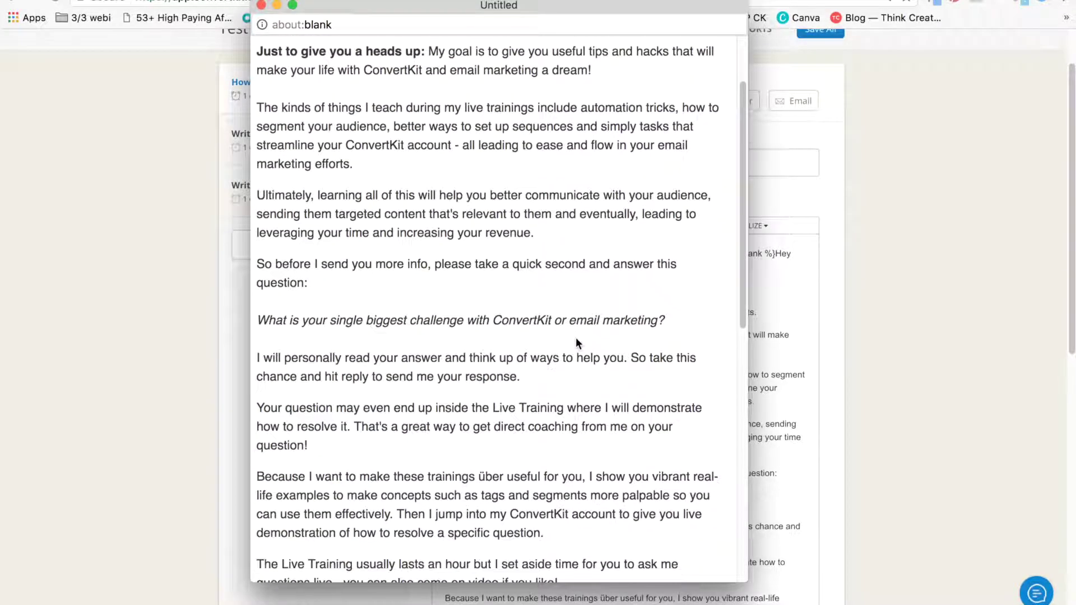
{"action": "scroll", "coordinate": [577, 339], "scroll_direction": "down", "scroll_amount": 9}
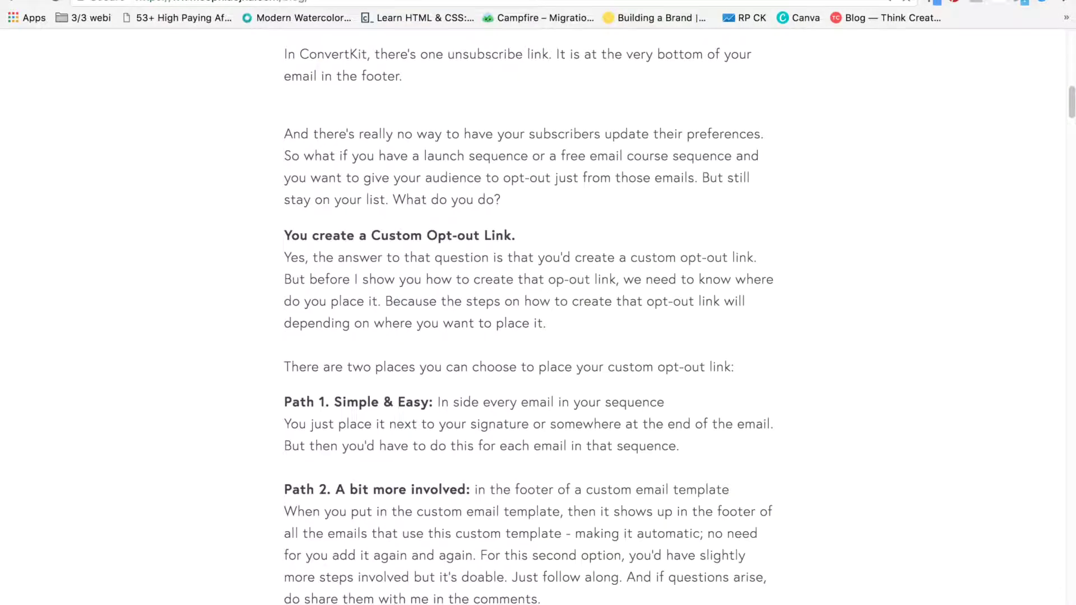
Review the blog post's Path 2 instructions for a custom email template, highlighting the Thank You Page item
{"action": "scroll", "coordinate": [405, 463], "scroll_direction": "down", "scroll_amount": 7}
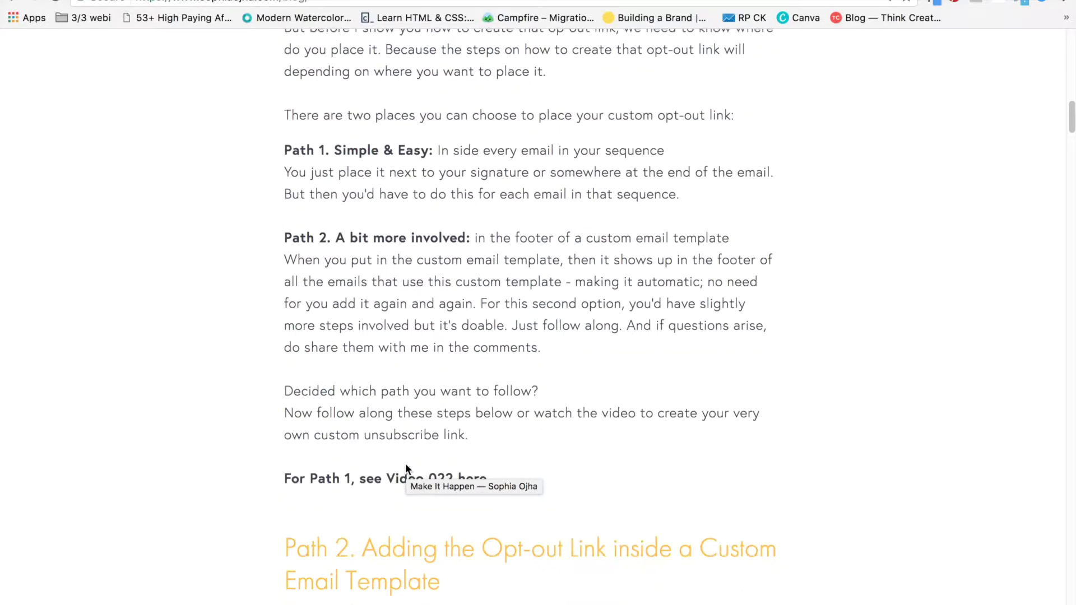
{"action": "scroll", "coordinate": [406, 466], "scroll_direction": "down", "scroll_amount": 5}
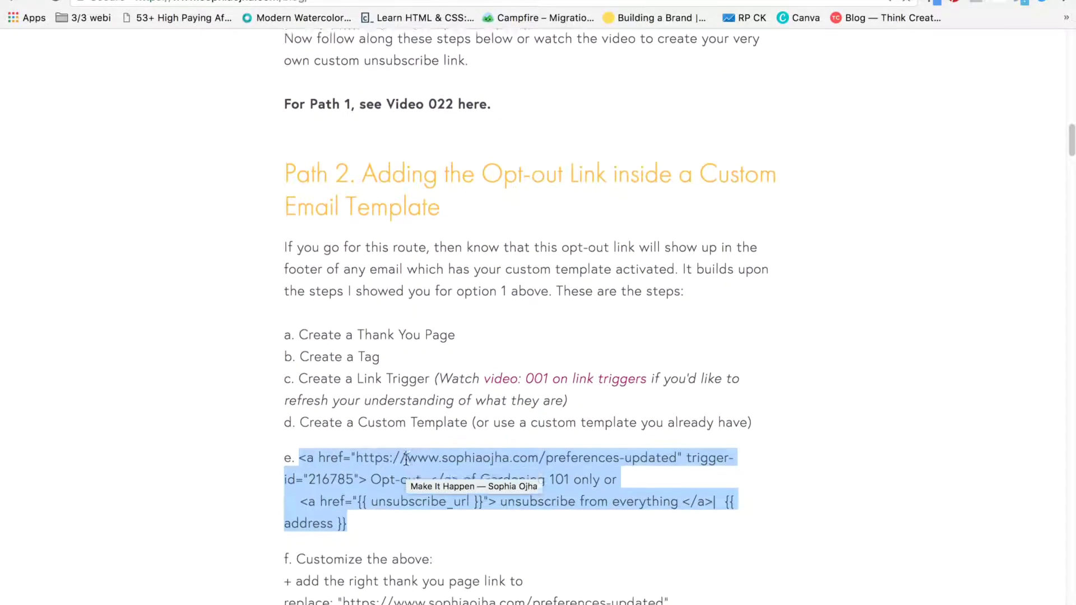
{"action": "scroll", "coordinate": [406, 459], "scroll_direction": "down", "scroll_amount": 2}
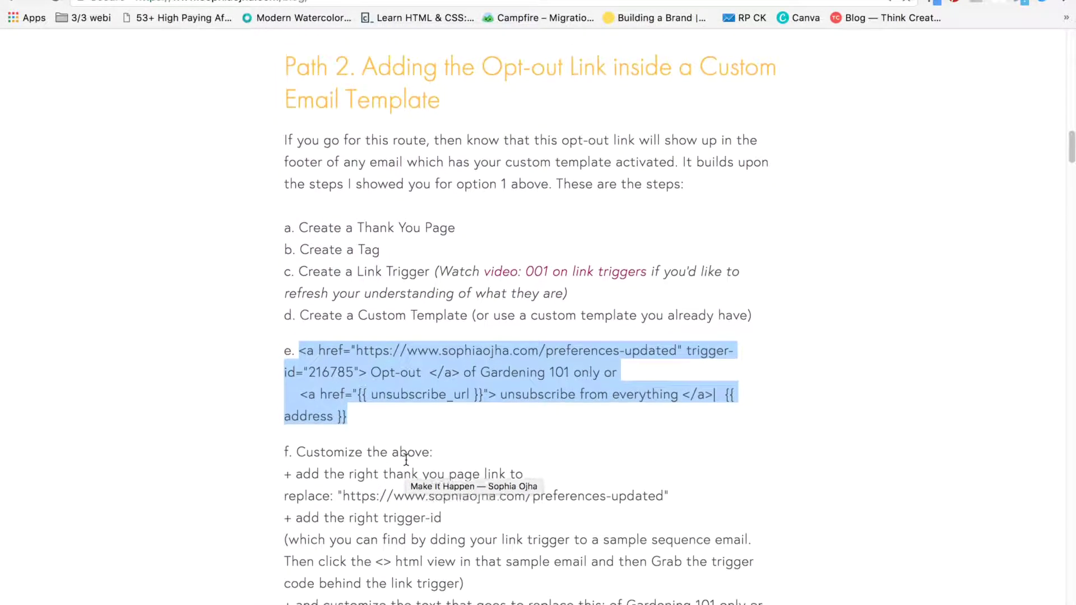
{"action": "left_click", "coordinate": [410, 404]}
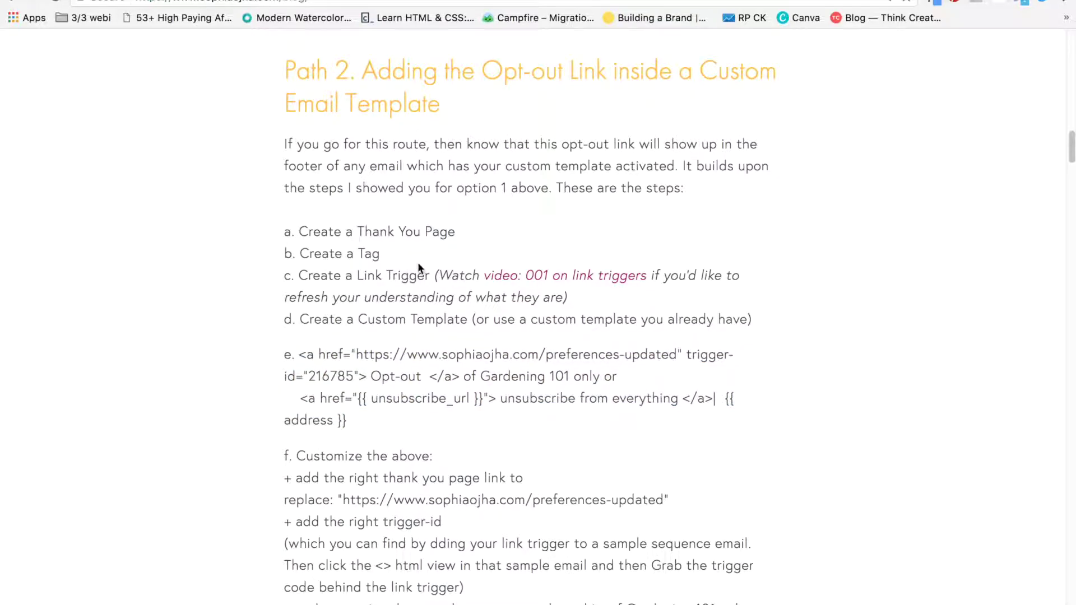
{"action": "left_click_drag", "start_coordinate": [452, 232], "coordinate": [360, 232]}
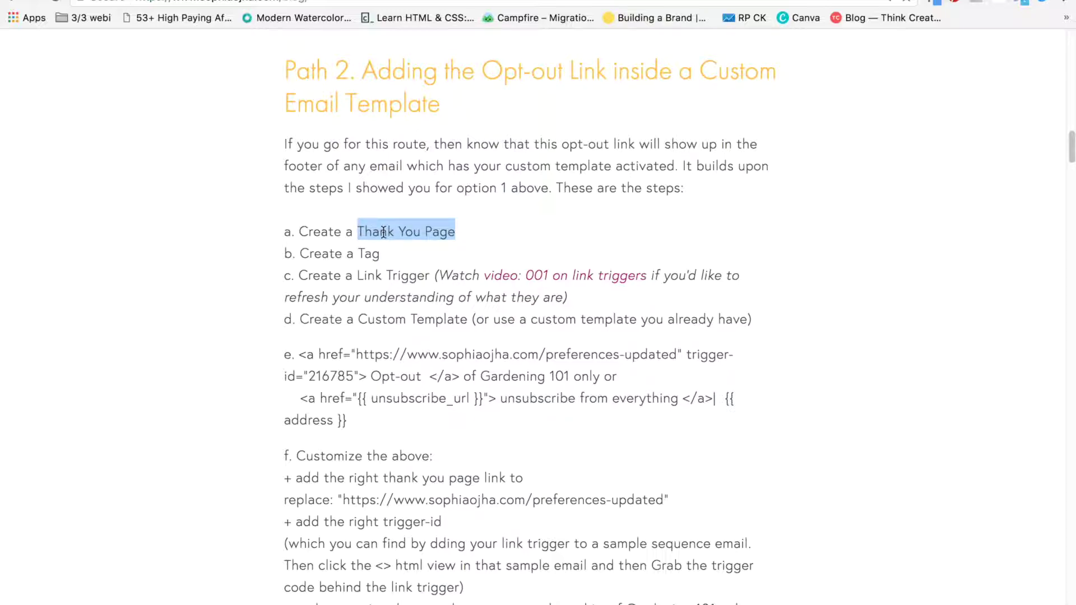
View the "Your preference has been updated!" page and its address, and highlight the "Create a Link Trigger" item in the blog post
{"action": "left_click", "coordinate": [449, 1]}
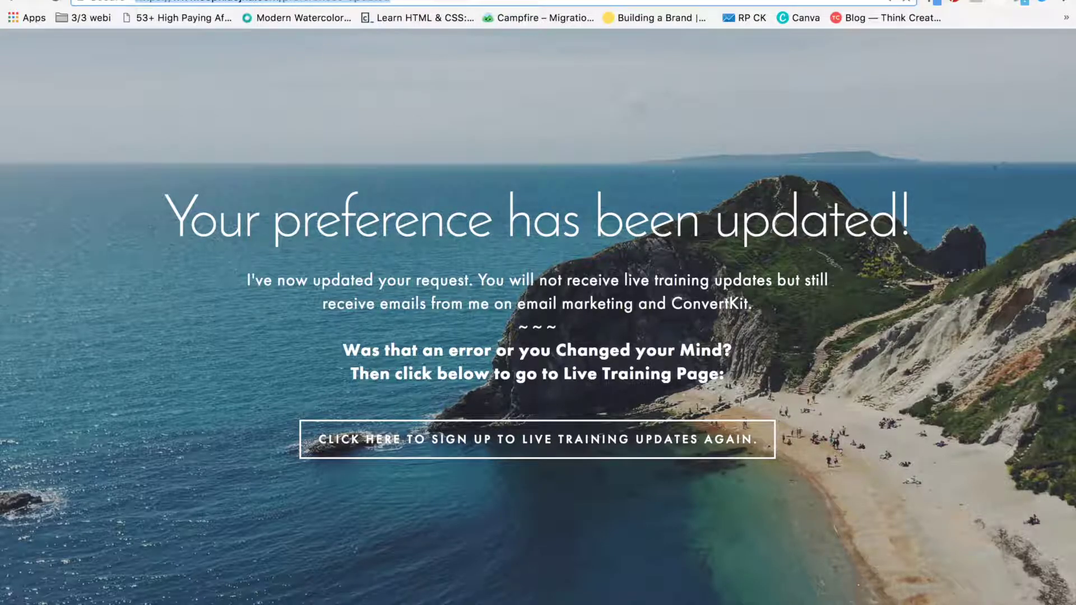
{"action": "key", "text": "ctrl+Tab"}
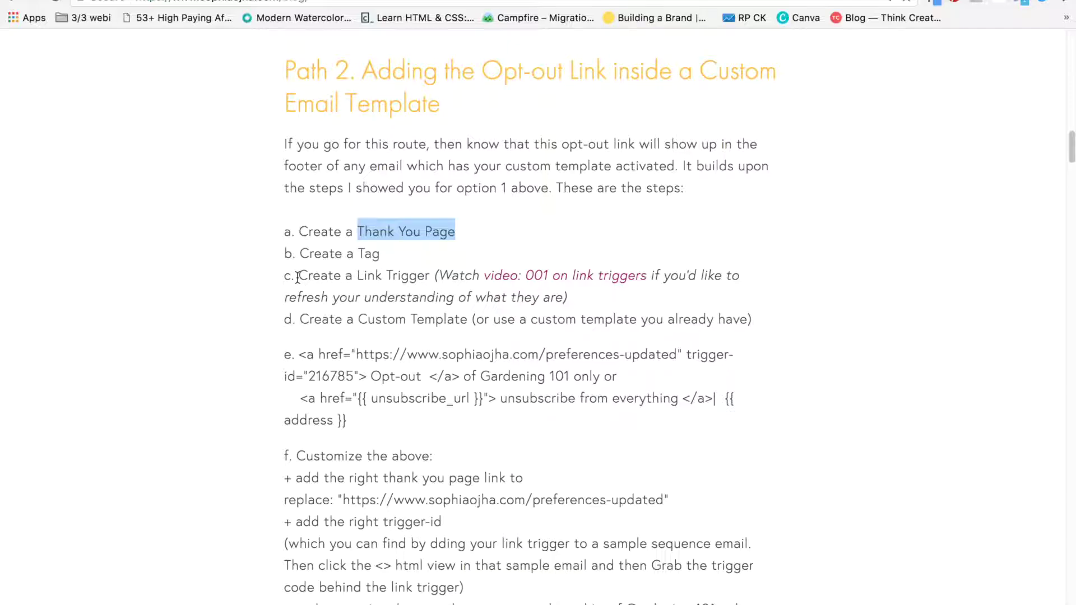
{"action": "left_click_drag", "start_coordinate": [296, 278], "coordinate": [430, 283]}
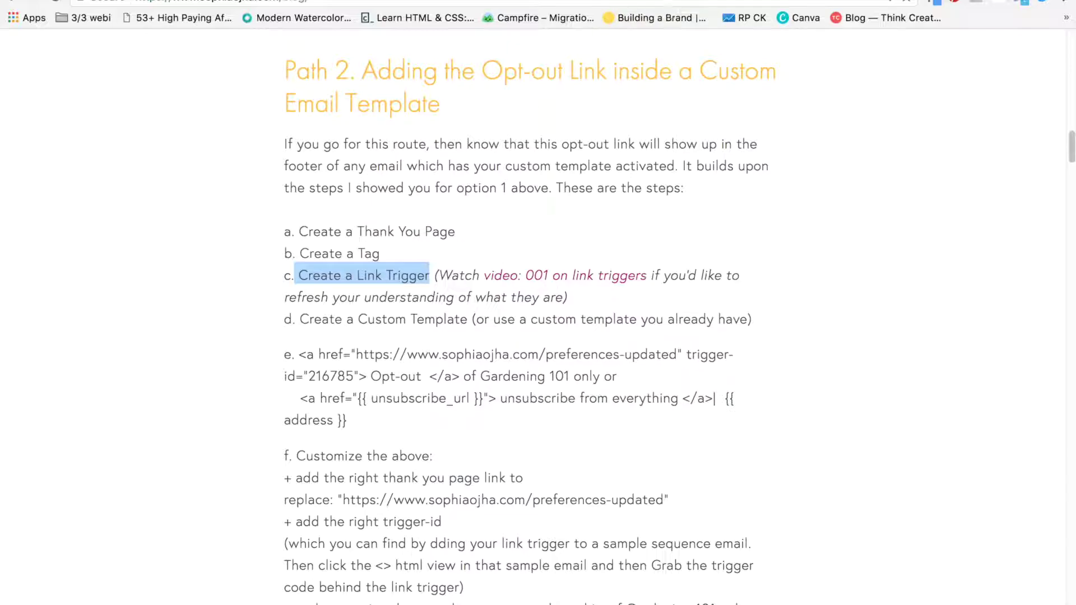
Start a new automation rule in ConvertKit with a "Clicks a link" trigger named "No updates on Live Training"
{"action": "key", "text": "ctrl+Tab"}
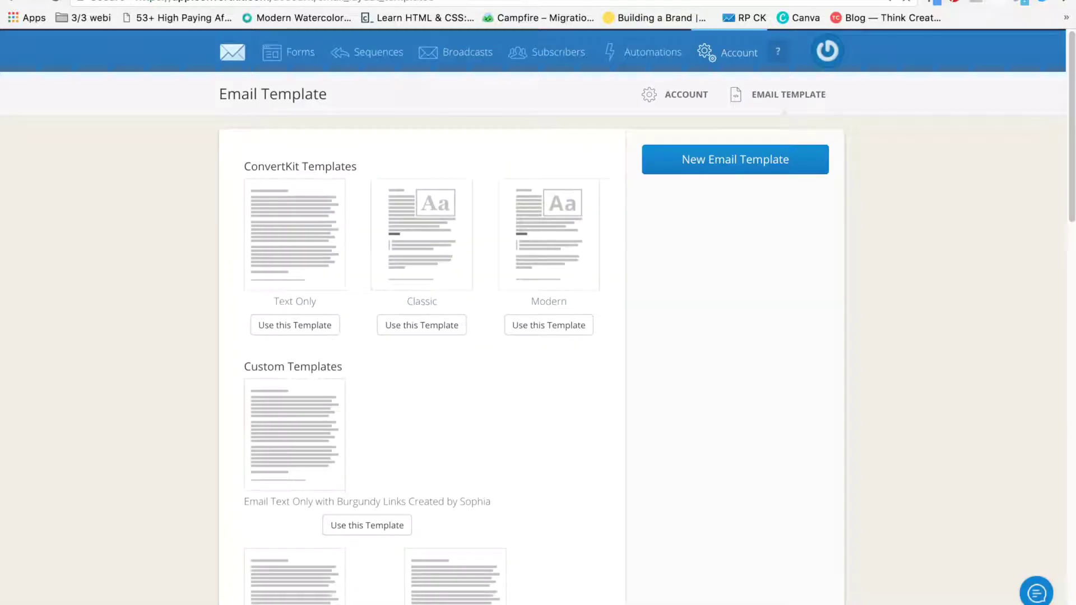
{"action": "left_click", "coordinate": [669, 63]}
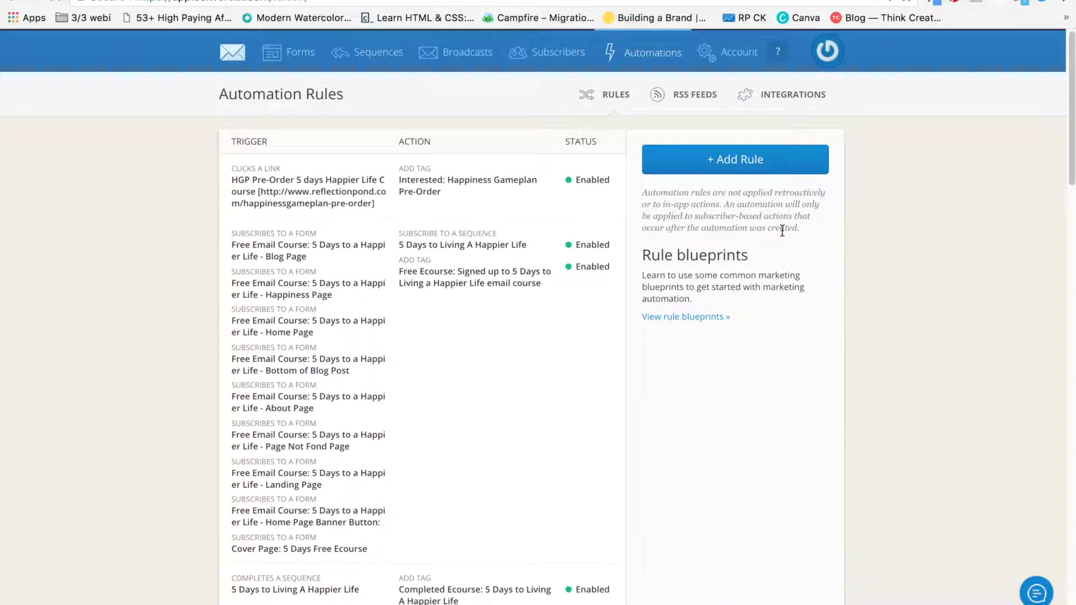
{"action": "left_click", "coordinate": [772, 167]}
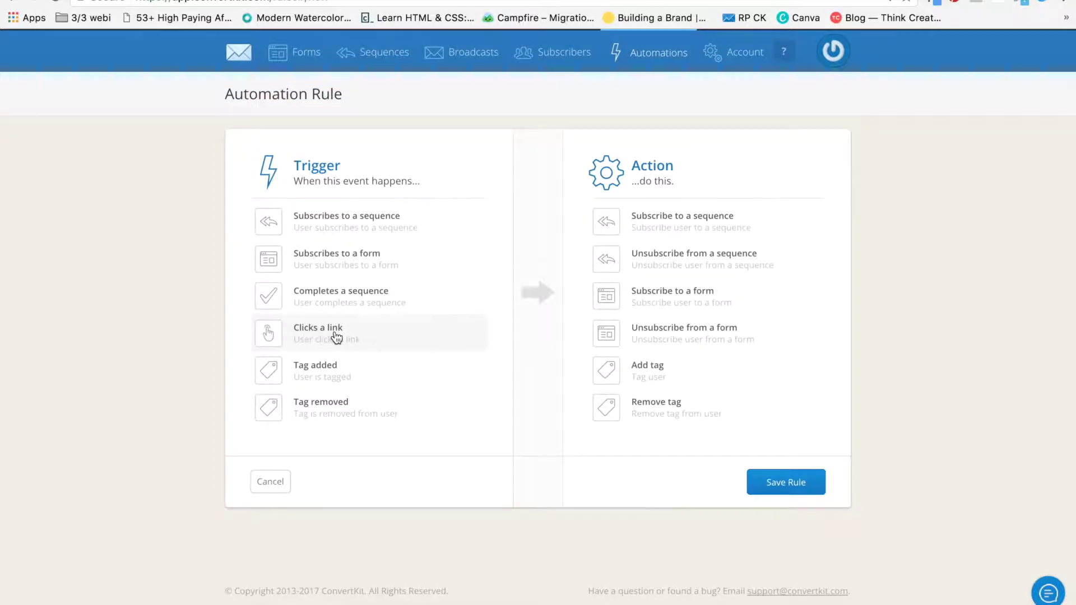
{"action": "left_click", "coordinate": [336, 337]}
{"action": "left_click", "coordinate": [348, 271]}
{"action": "type", "text": "No updates on Live Training"}
Set the link trigger's destination URL to the thank-you page address ending in /preferences-updated
{"action": "left_click", "coordinate": [328, 314]}
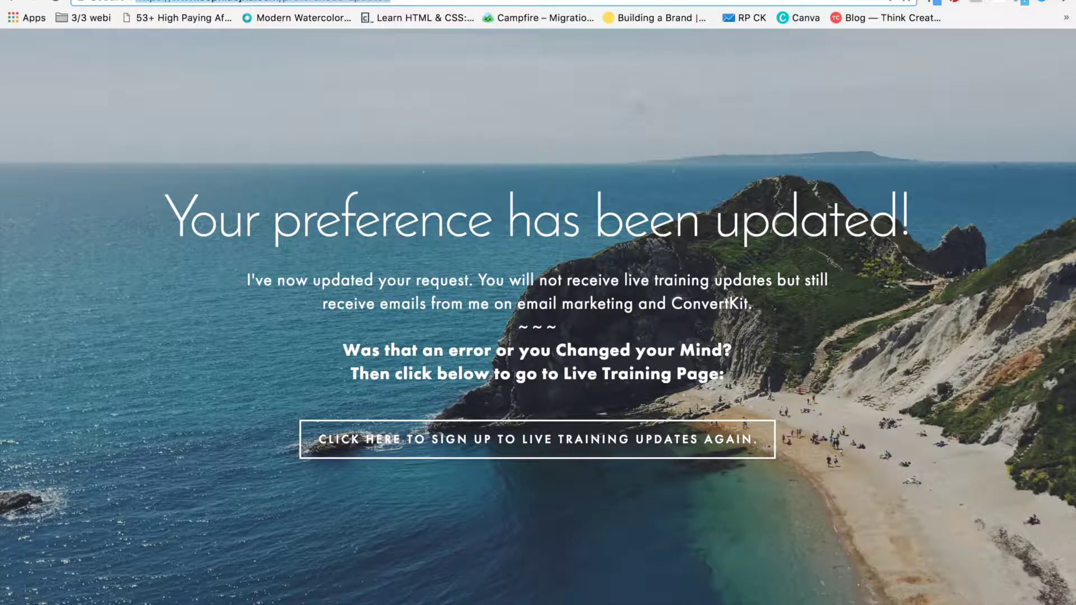
{"action": "key", "text": "ctrl+Tab"}
{"action": "left_click", "coordinate": [406, 312]}
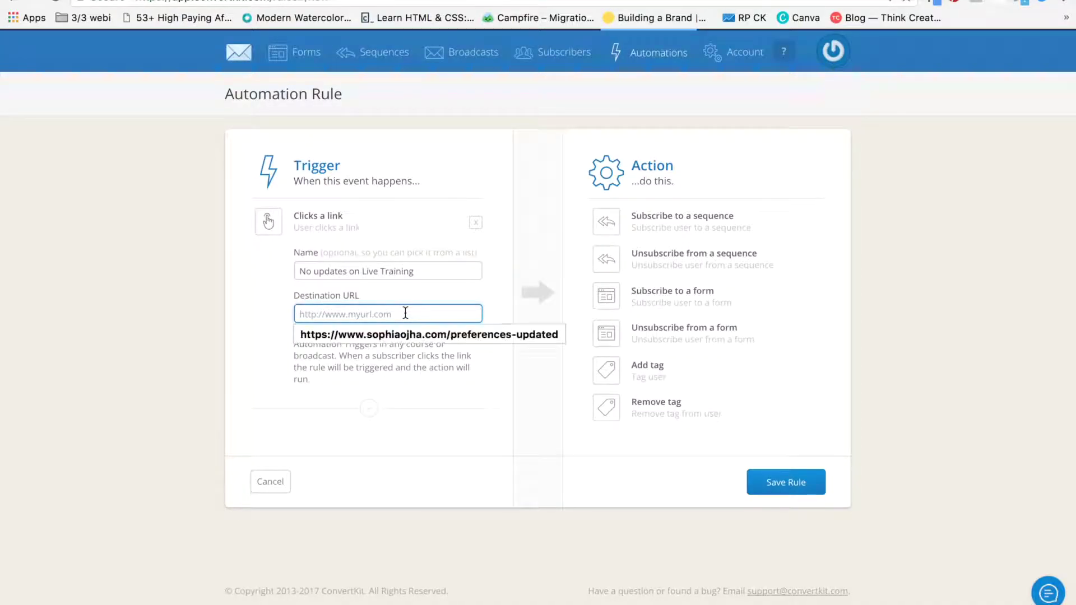
{"action": "type", "text": "www.sophiaojha.com/preferences-updated"}
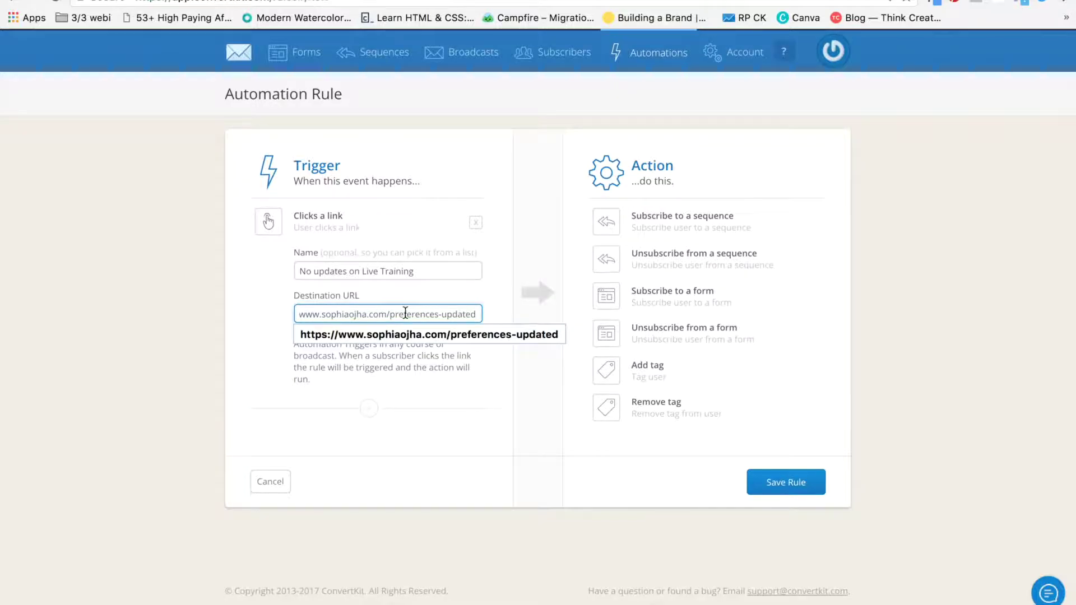
{"action": "key", "text": "Return"}
Add an "Add tag" action with a new tag named "No Updates", save the rule, and find it in the rules list
{"action": "left_click", "coordinate": [664, 395]}
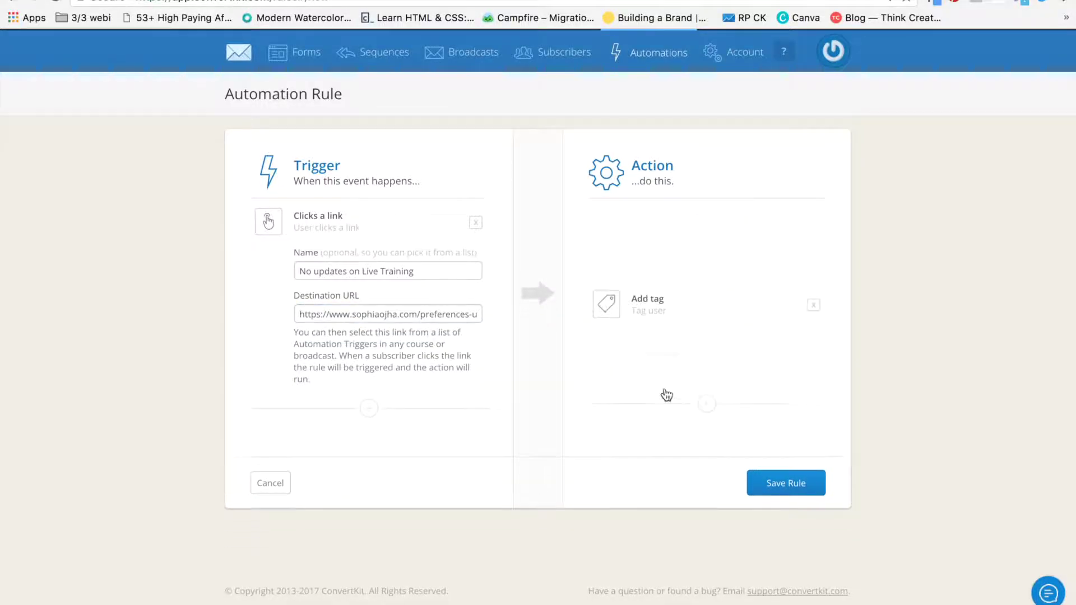
{"action": "left_click", "coordinate": [690, 273]}
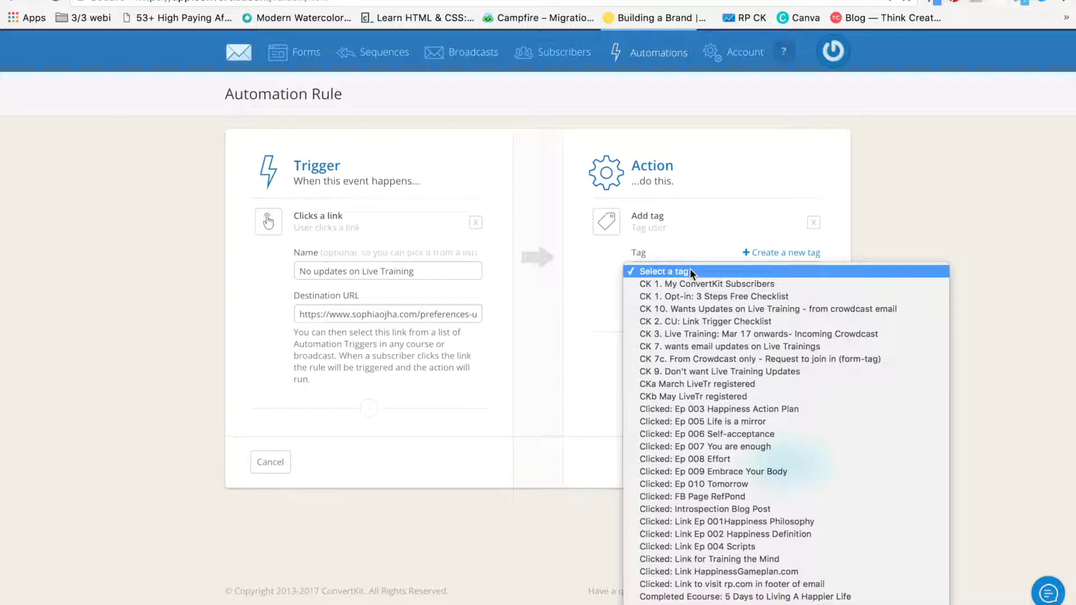
{"action": "left_click", "coordinate": [771, 252]}
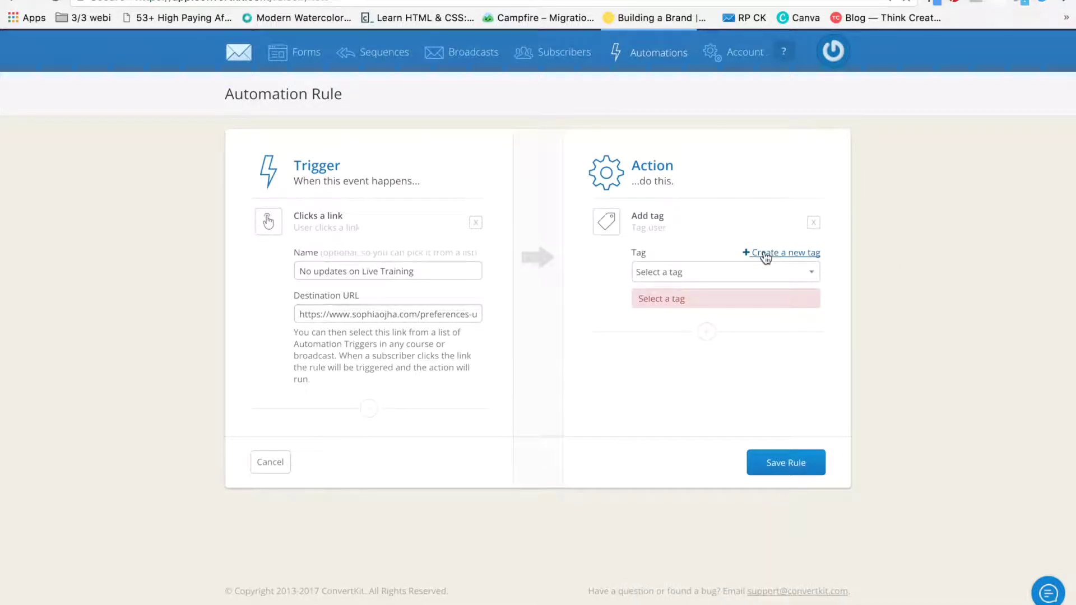
{"action": "left_click", "coordinate": [771, 252]}
{"action": "type", "text": "No "}
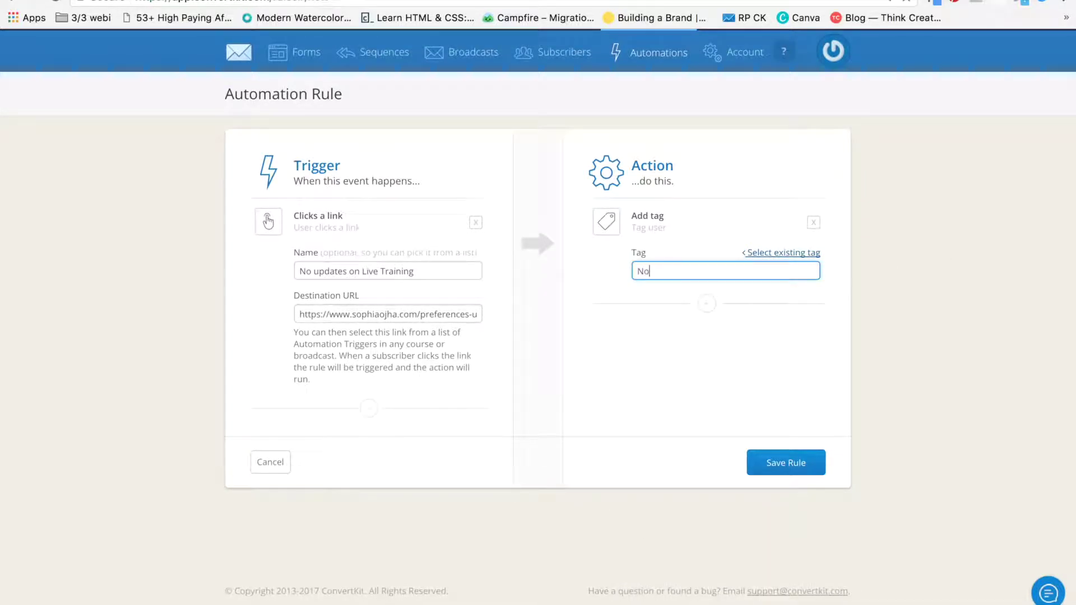
{"action": "type", "text": "Updates"}
{"action": "left_click", "coordinate": [815, 473]}
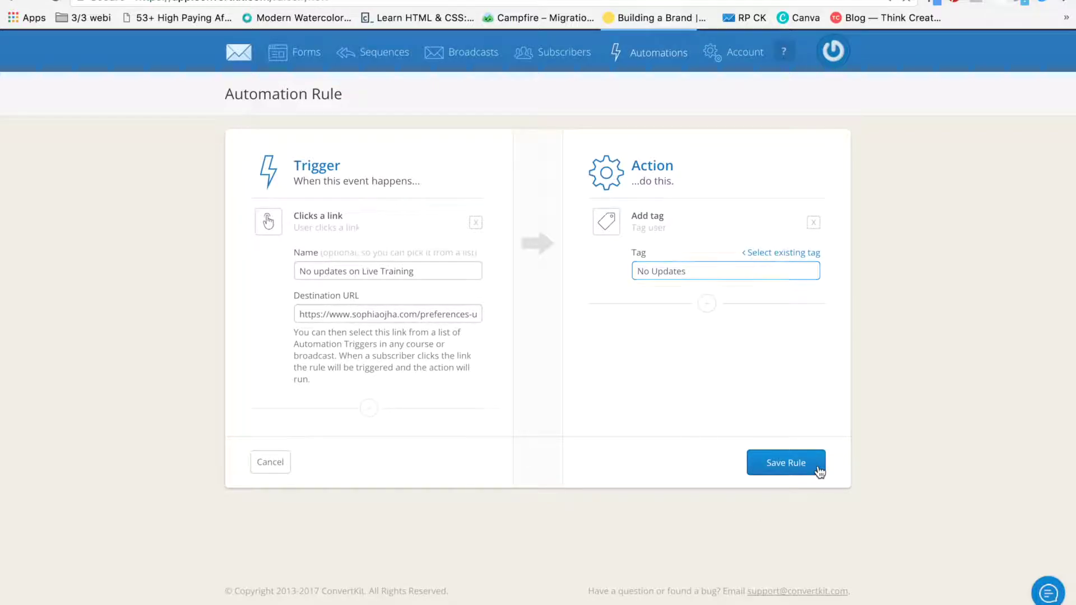
{"action": "scroll", "coordinate": [759, 484], "scroll_direction": "down", "scroll_amount": 20}
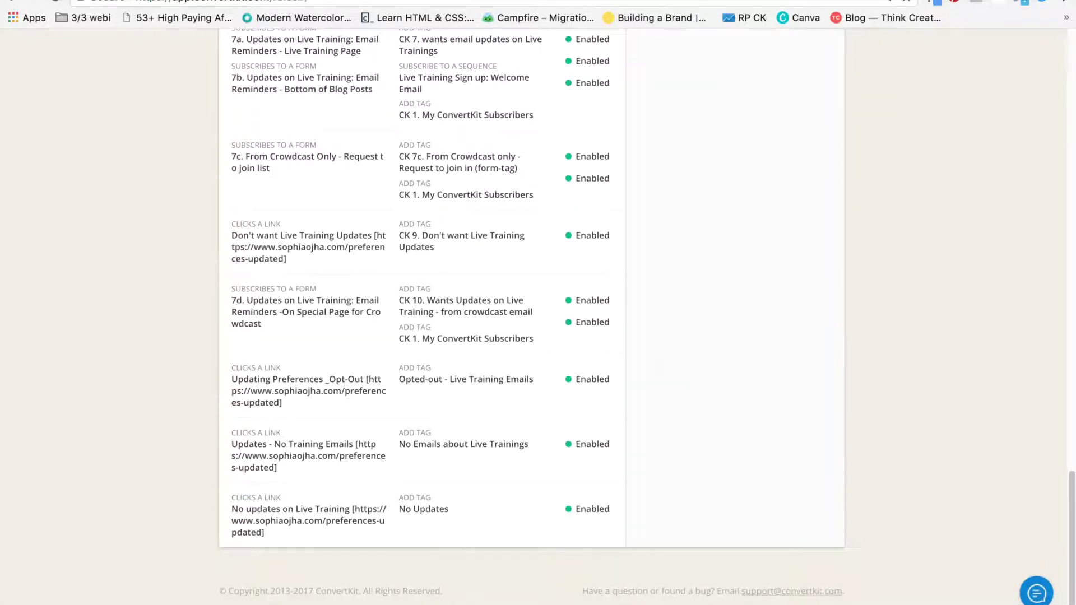
In the blog post, copy the example opt-out and unsubscribe link code from item e, including the address variable
{"action": "key", "text": "ctrl+Tab"}
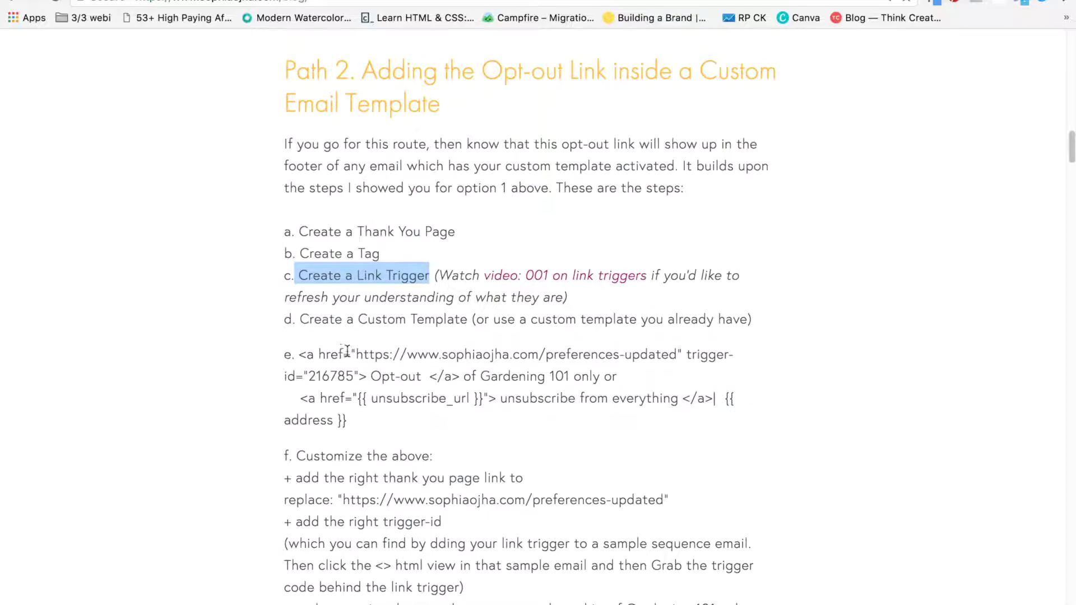
{"action": "left_click", "coordinate": [371, 323]}
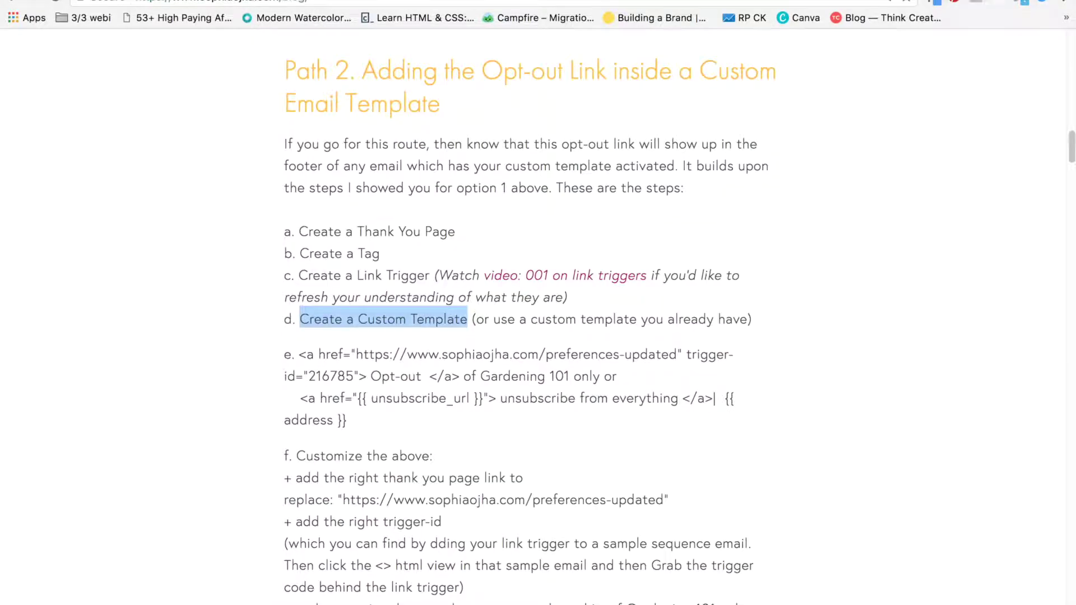
{"action": "left_click", "coordinate": [453, 419]}
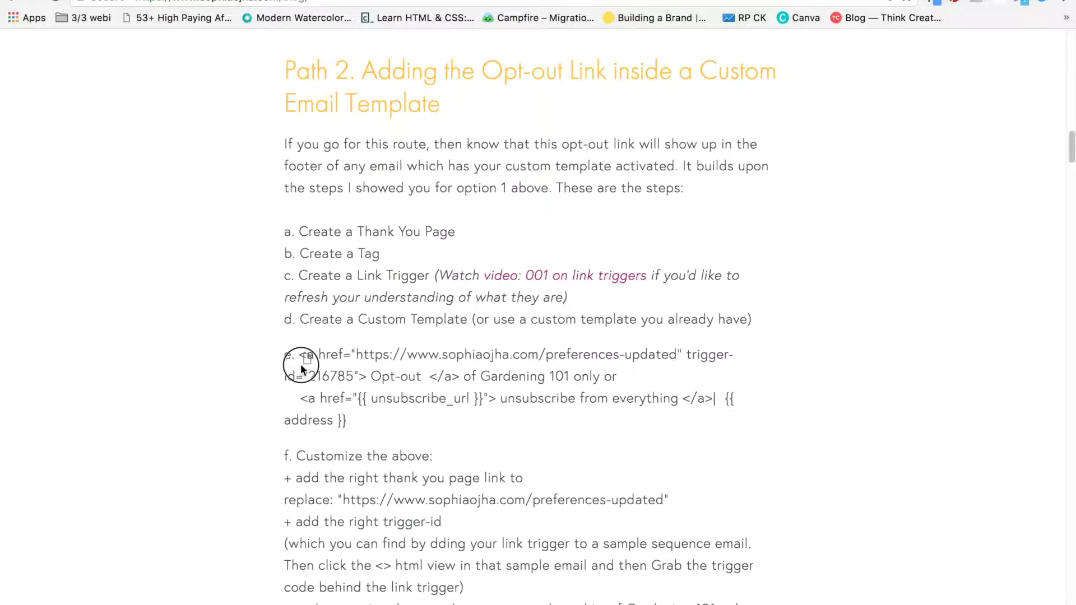
{"action": "left_click_drag", "start_coordinate": [299, 355], "coordinate": [378, 411]}
{"action": "key", "text": "super+c"}
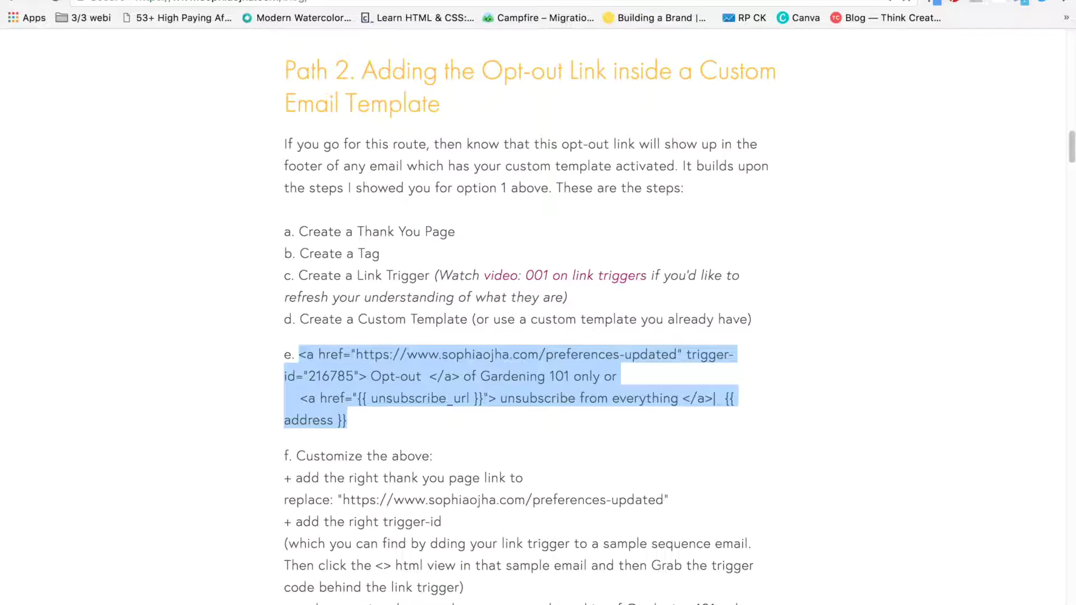
Return to the ConvertKit email templates list and open the "Sample for SV" template for editing
{"action": "left_click", "coordinate": [645, 0]}
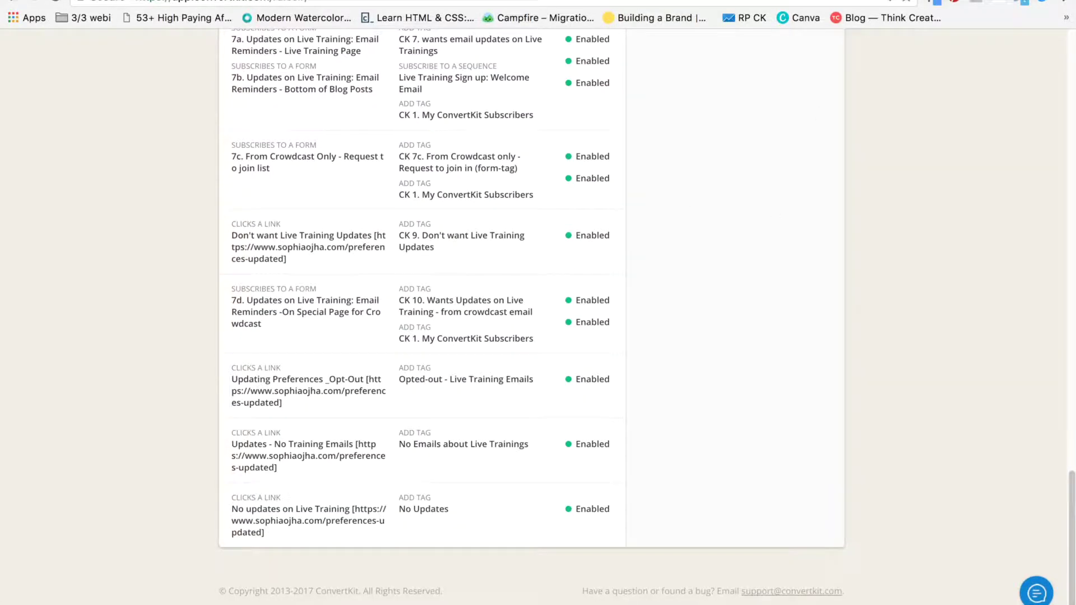
{"action": "left_click", "coordinate": [880, 0]}
{"action": "scroll", "coordinate": [681, 370], "scroll_direction": "up", "scroll_amount": 3}
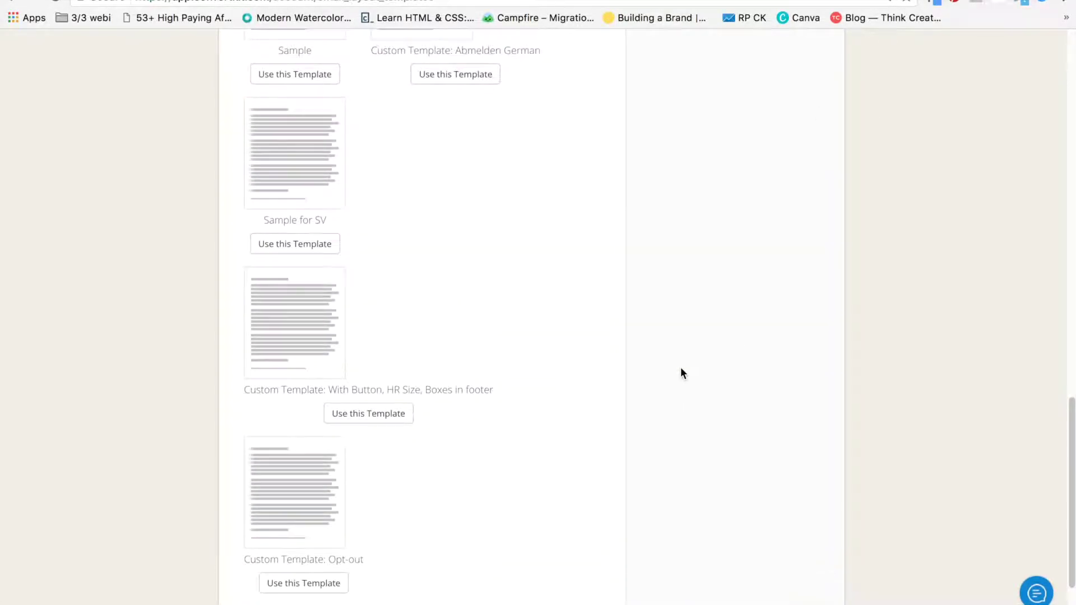
{"action": "left_click", "coordinate": [313, 233]}
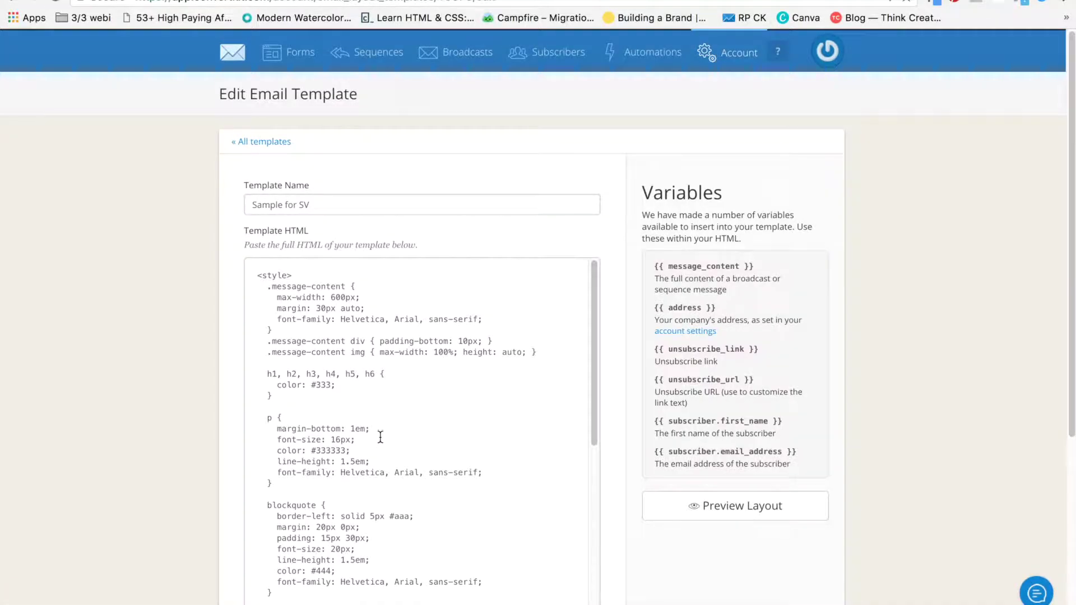
Replace the unsubscribe link and address line in the template's footer with the copied opt-out code, and save the template
{"action": "scroll", "coordinate": [380, 437], "scroll_direction": "down", "scroll_amount": 10}
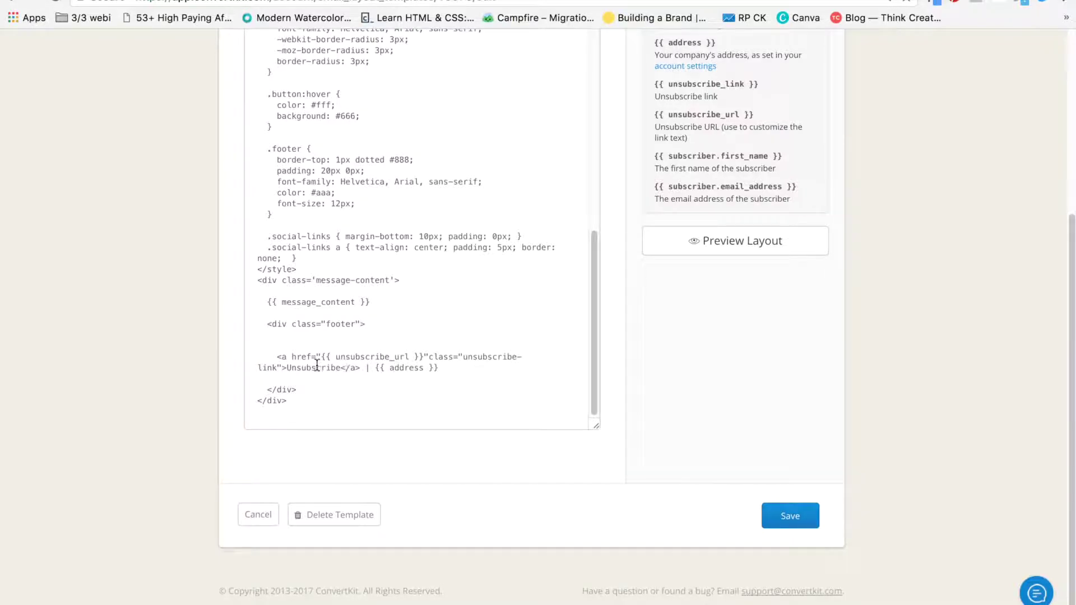
{"action": "left_click", "coordinate": [276, 357]}
{"action": "left_click_drag", "start_coordinate": [276, 357], "coordinate": [464, 366]}
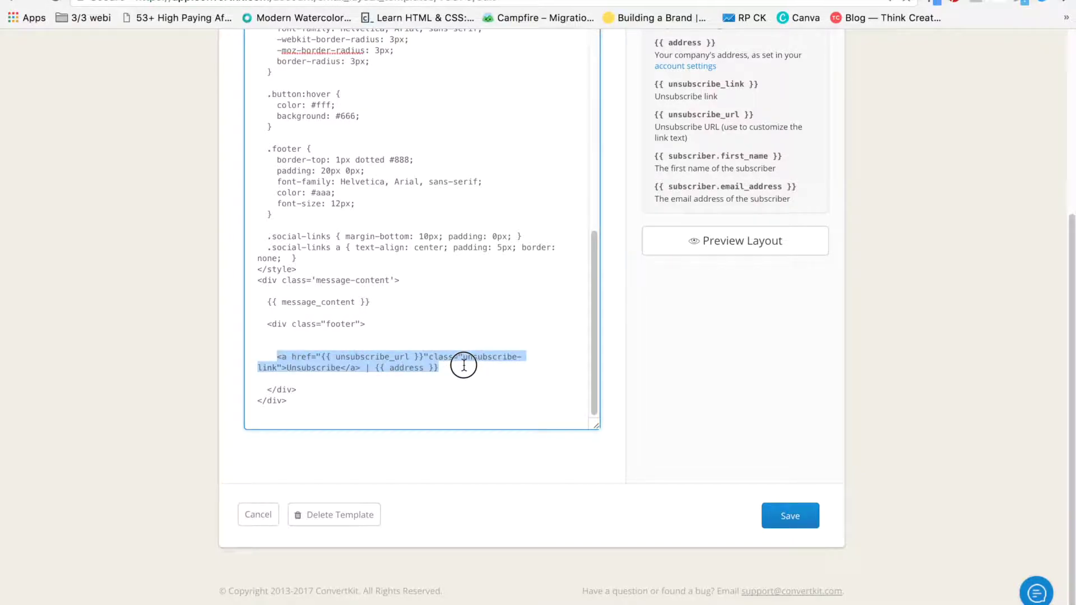
{"action": "key", "text": "super+v"}
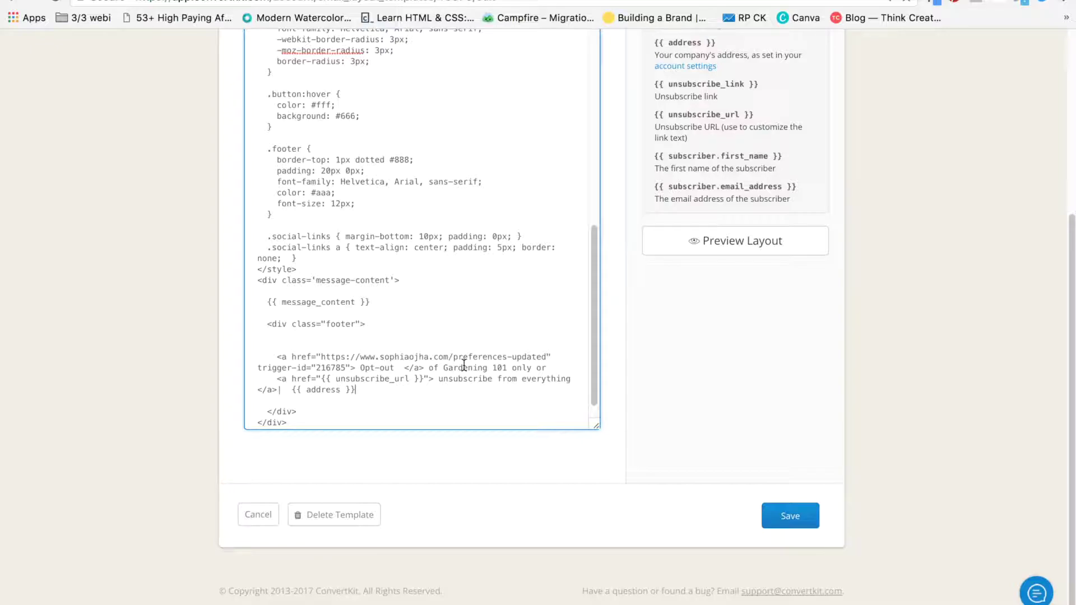
{"action": "left_click", "coordinate": [778, 522]}
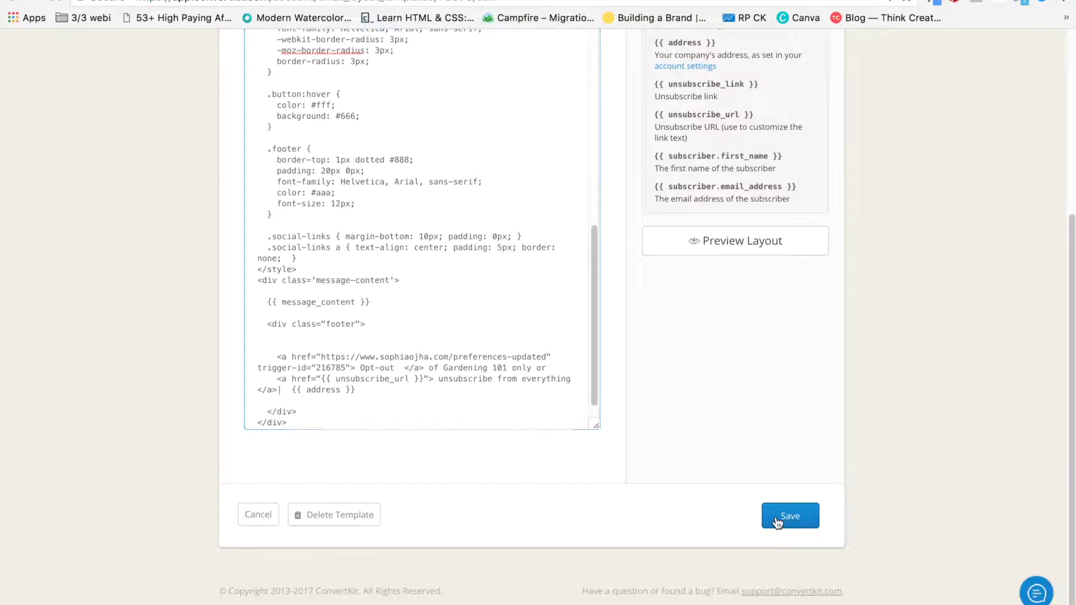
Reopen the "Sample for SV" template and preview its layout to check the opt-out and unsubscribe links in the footer
{"action": "scroll", "coordinate": [777, 522], "scroll_direction": "down", "scroll_amount": 10}
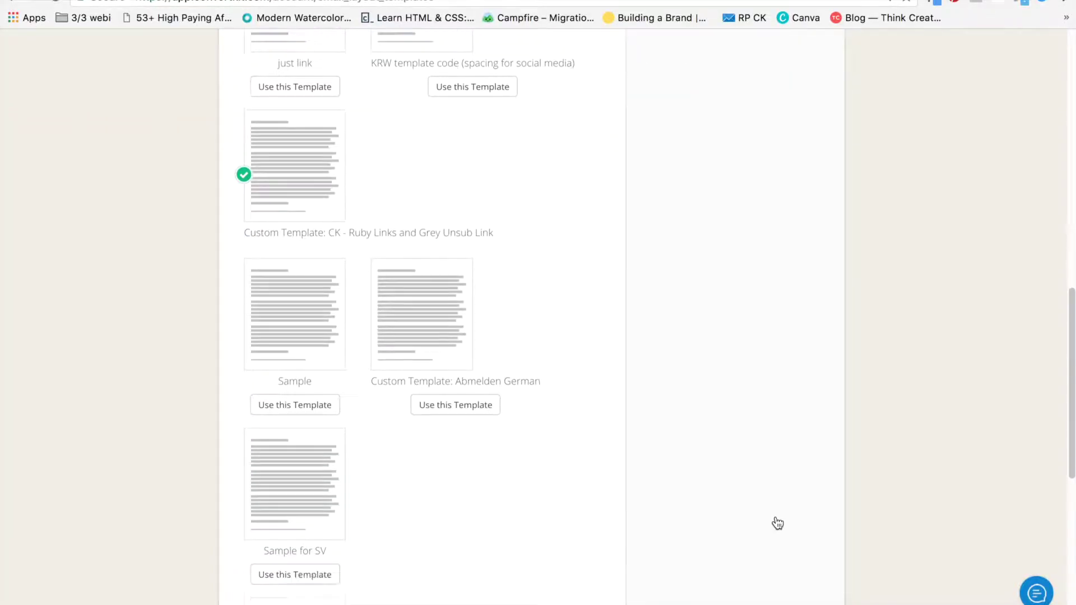
{"action": "scroll", "coordinate": [392, 413], "scroll_direction": "down", "scroll_amount": 3}
{"action": "left_click", "coordinate": [321, 274]}
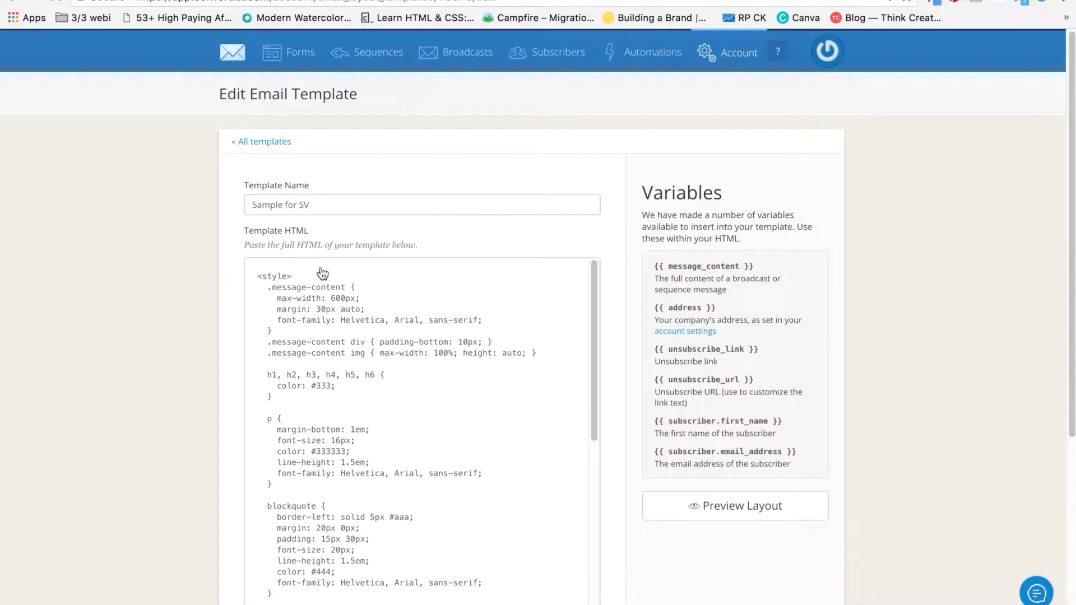
{"action": "left_click", "coordinate": [701, 514]}
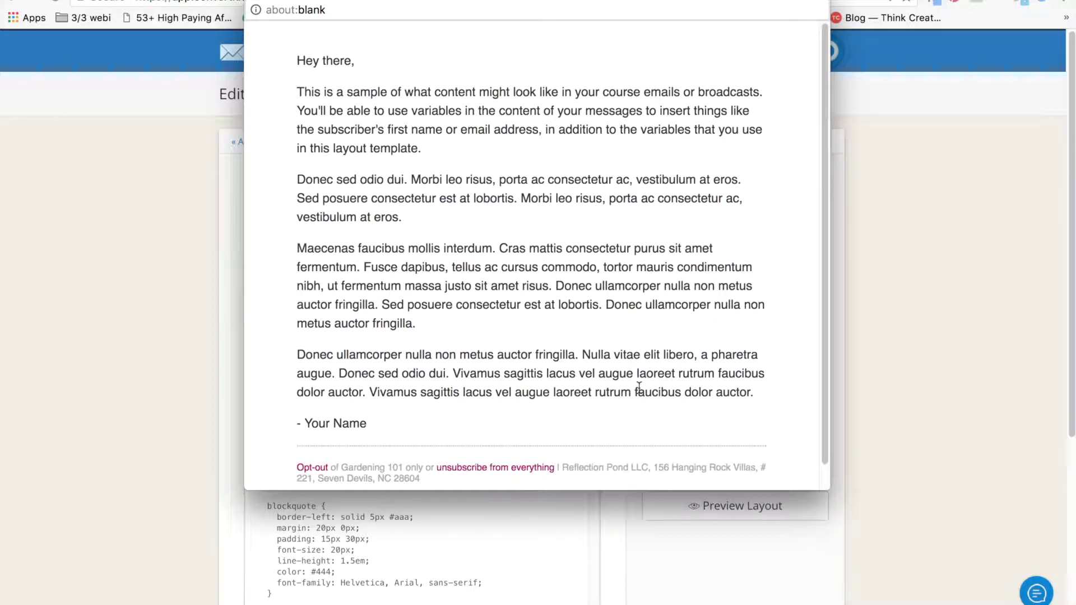
{"action": "scroll", "coordinate": [638, 388], "scroll_direction": "down", "scroll_amount": 2}
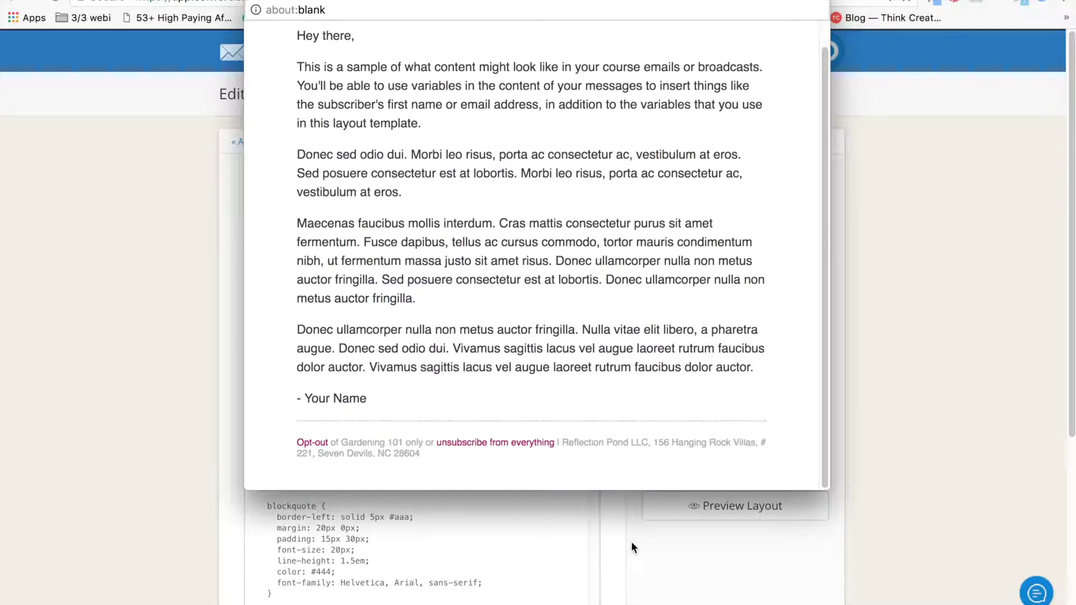
{"action": "scroll", "coordinate": [631, 541], "scroll_direction": "down", "scroll_amount": 1}
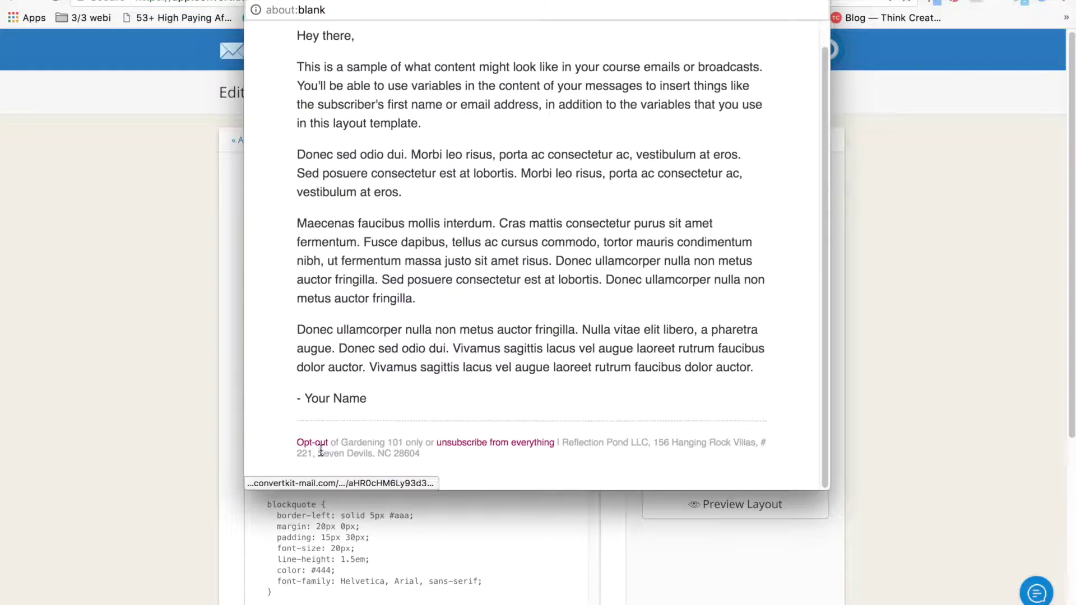
{"action": "left_click", "coordinate": [610, 571]}
Examine the thank-you page address and the trigger-id in the opt-out link of the template's footer code
{"action": "scroll", "coordinate": [611, 572], "scroll_direction": "down", "scroll_amount": 5}
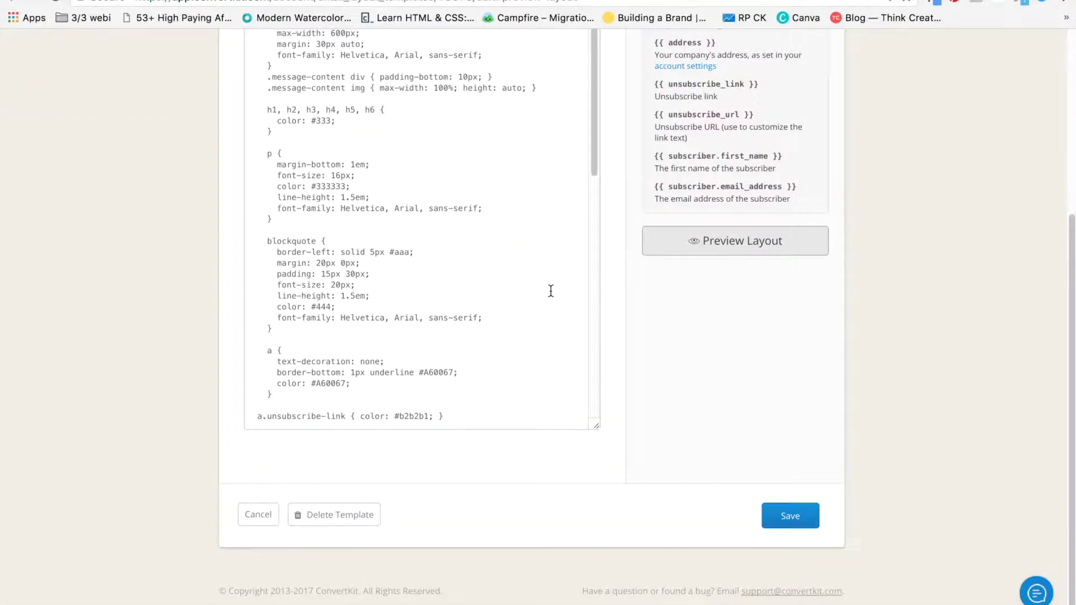
{"action": "scroll", "coordinate": [551, 290], "scroll_direction": "down", "scroll_amount": 10}
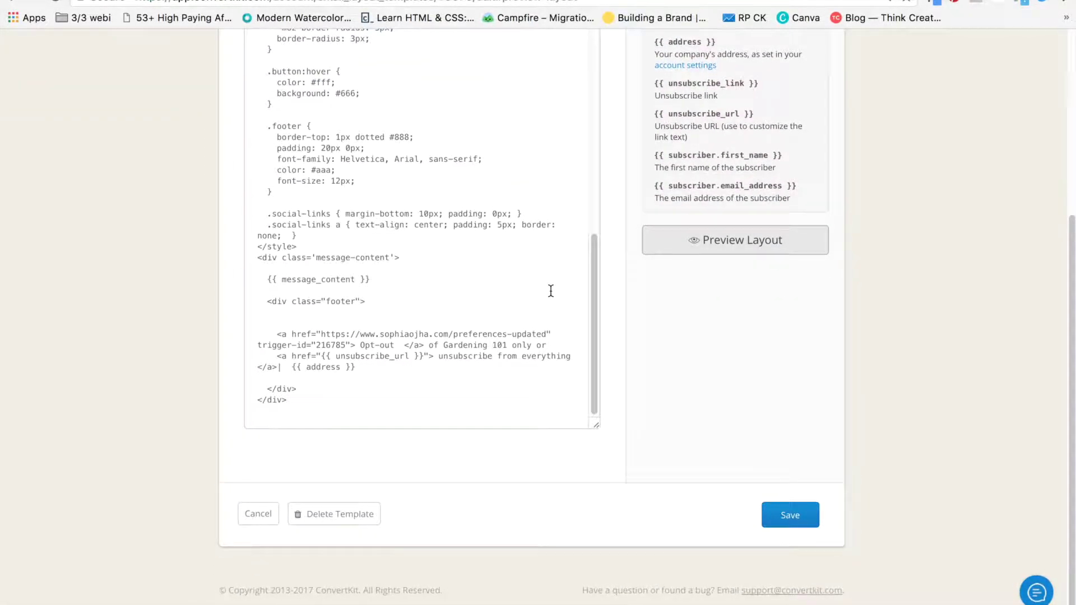
{"action": "left_click_drag", "start_coordinate": [321, 335], "coordinate": [547, 335]}
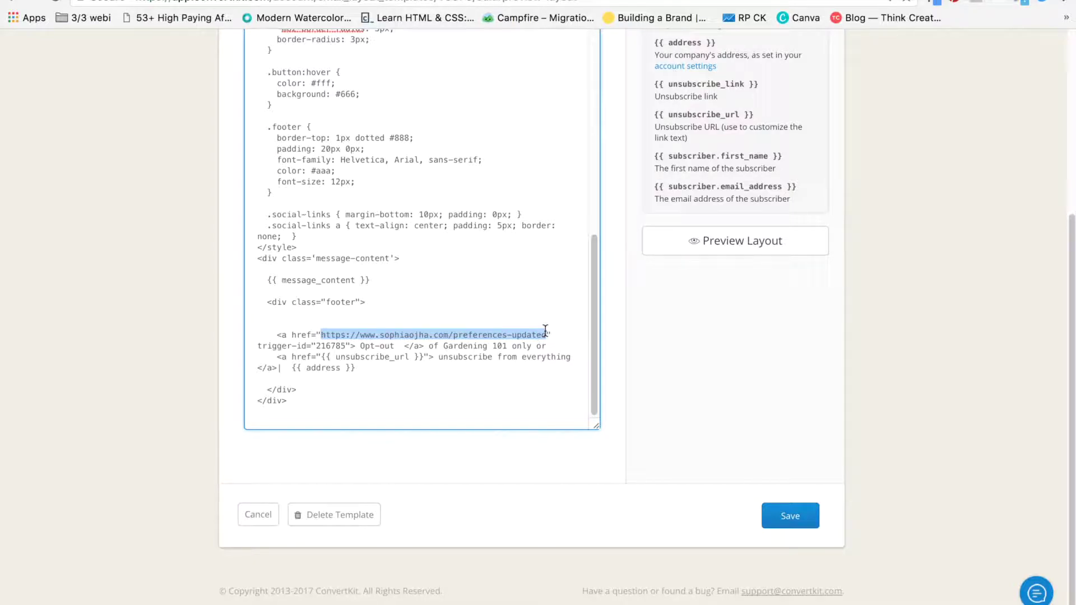
{"action": "left_click", "coordinate": [341, 348]}
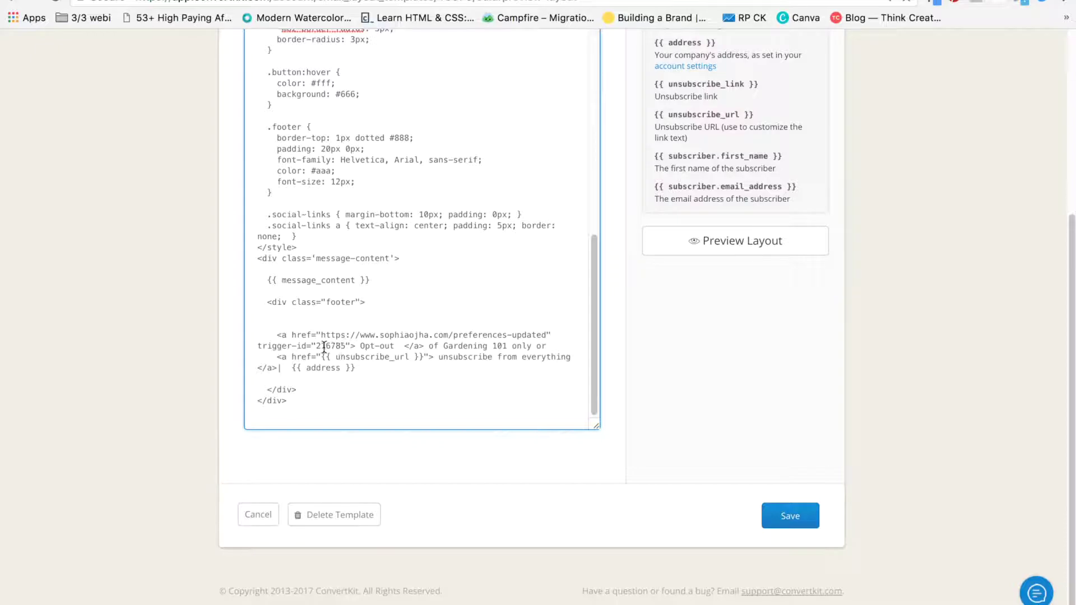
{"action": "left_click_drag", "start_coordinate": [317, 346], "coordinate": [347, 343]}
{"action": "left_click", "coordinate": [347, 348]}
{"action": "left_click", "coordinate": [347, 347]}
{"action": "left_click_drag", "start_coordinate": [347, 347], "coordinate": [316, 347]}
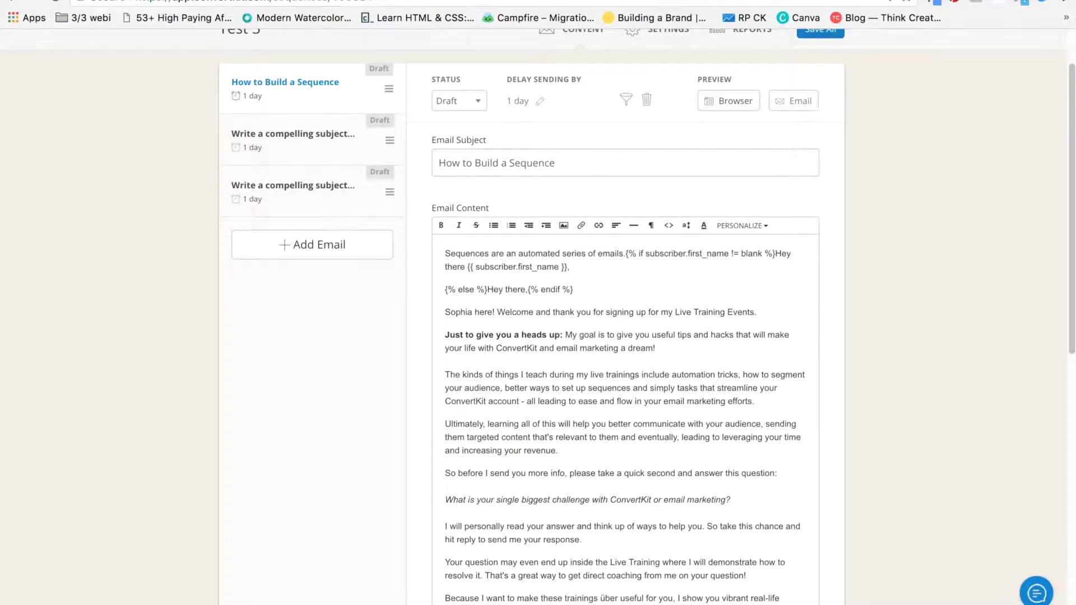
Add the words "Sample text" at the end of the "How to Build a Sequence" email and select them
{"action": "scroll", "coordinate": [563, 287], "scroll_direction": "up", "scroll_amount": 3}
{"action": "scroll", "coordinate": [563, 287], "scroll_direction": "down", "scroll_amount": 10}
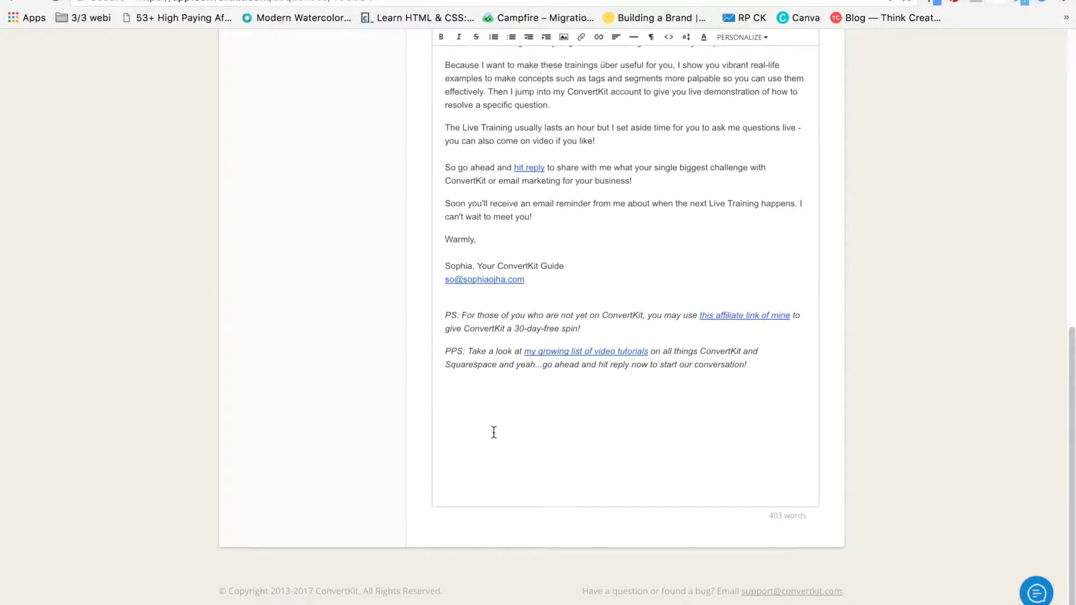
{"action": "left_click", "coordinate": [482, 447]}
{"action": "type", "text": "Sample text"}
{"action": "left_click_drag", "start_coordinate": [493, 455], "coordinate": [443, 456]}
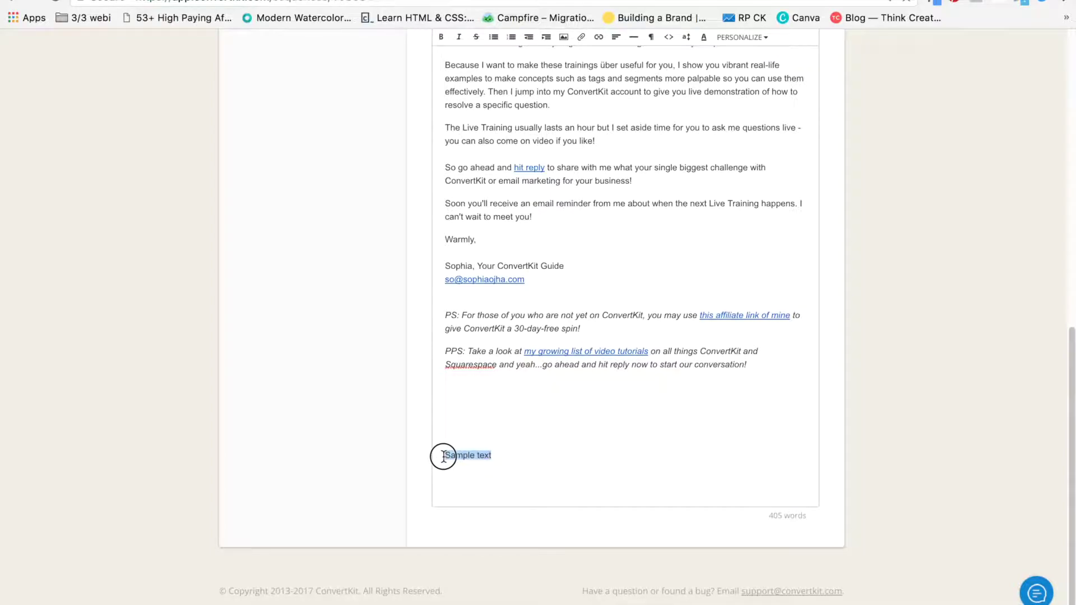
Link "Sample text" to the "Updates - No Training Emails" link trigger, set to open in a new tab
{"action": "left_click", "coordinate": [600, 40]}
{"action": "left_click", "coordinate": [600, 53]}
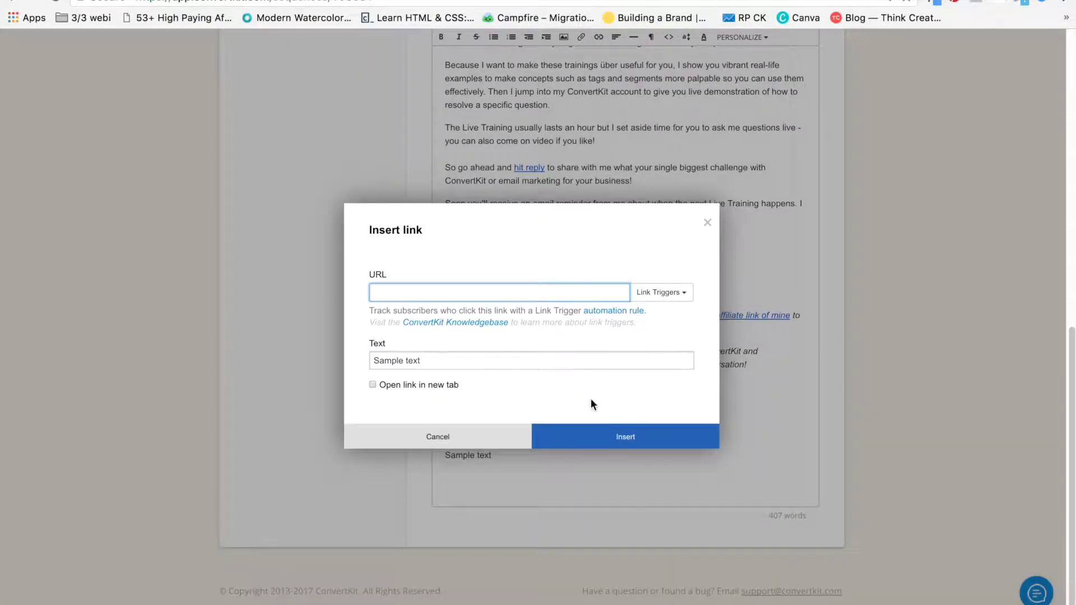
{"action": "left_click", "coordinate": [676, 300]}
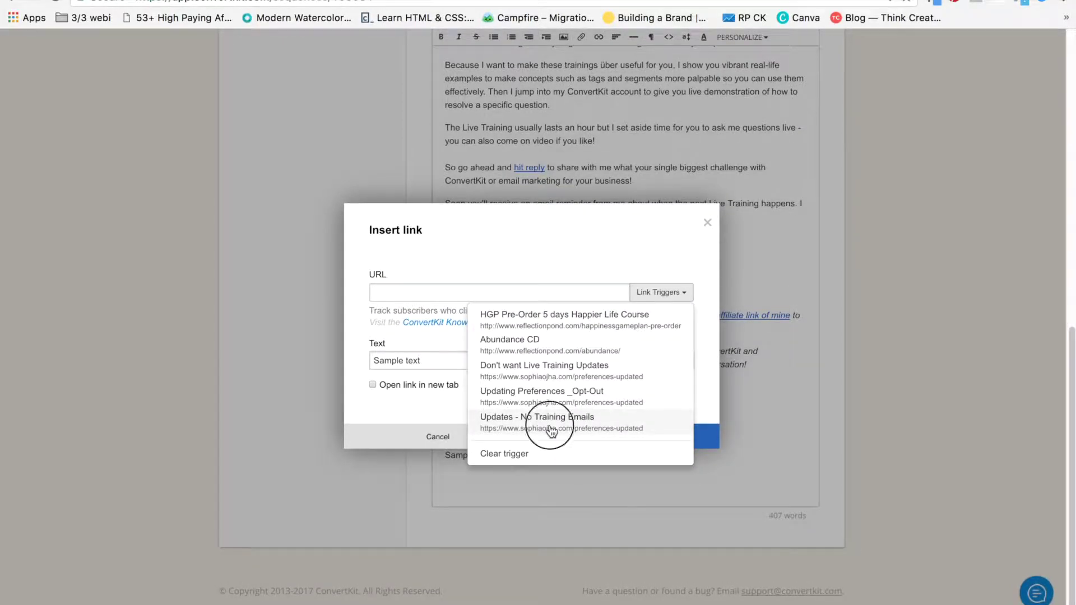
{"action": "left_click", "coordinate": [552, 429]}
{"action": "left_click", "coordinate": [373, 385]}
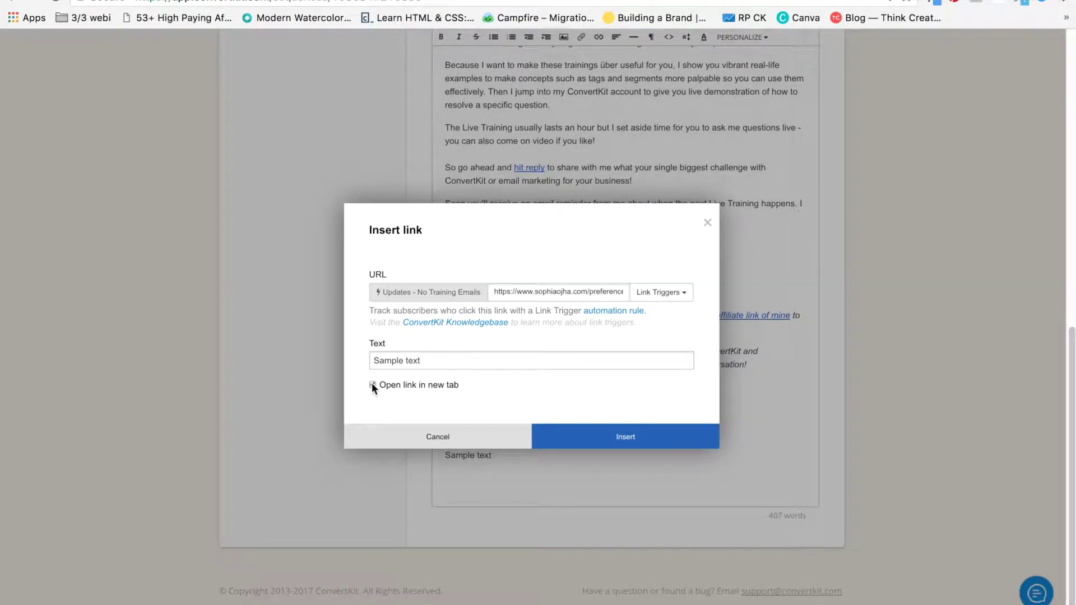
{"action": "left_click", "coordinate": [587, 443]}
{"action": "left_click", "coordinate": [571, 454]}
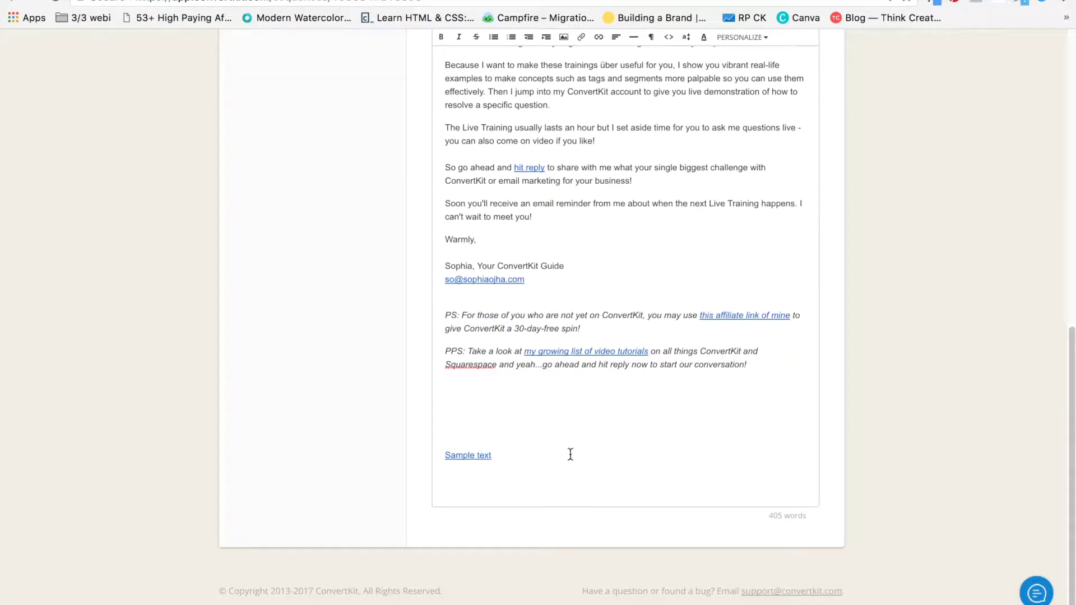
Copy the trigger-id 216806 from the email's HTML source and paste it over the one in the template's opt-out link
{"action": "left_click", "coordinate": [670, 39]}
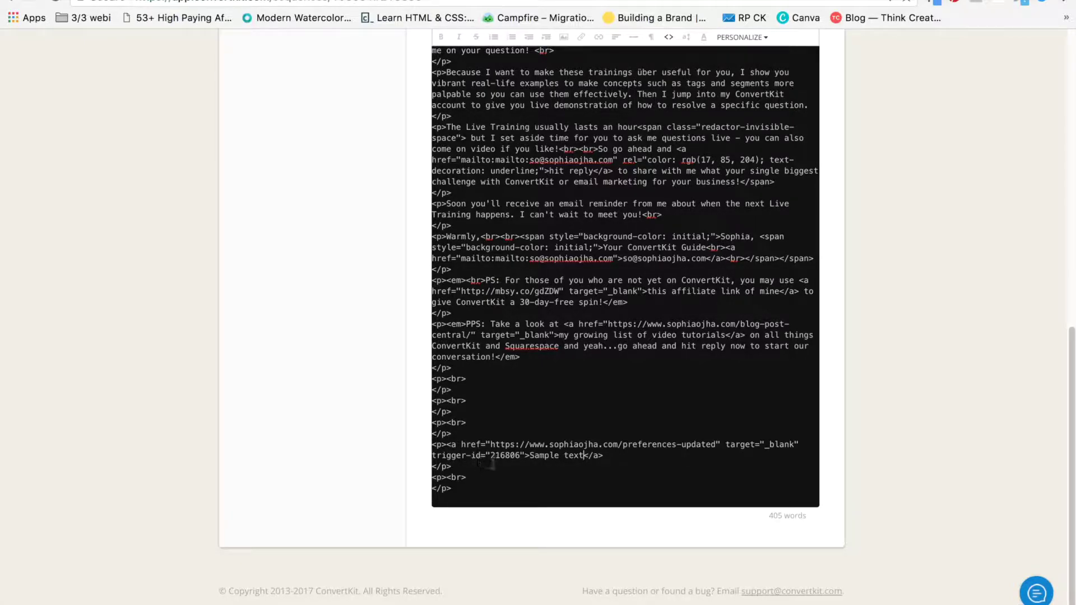
{"action": "left_click", "coordinate": [524, 457]}
{"action": "left_click", "coordinate": [521, 458]}
{"action": "left_click_drag", "start_coordinate": [521, 457], "coordinate": [492, 455]}
{"action": "key", "text": "ctrl+c"}
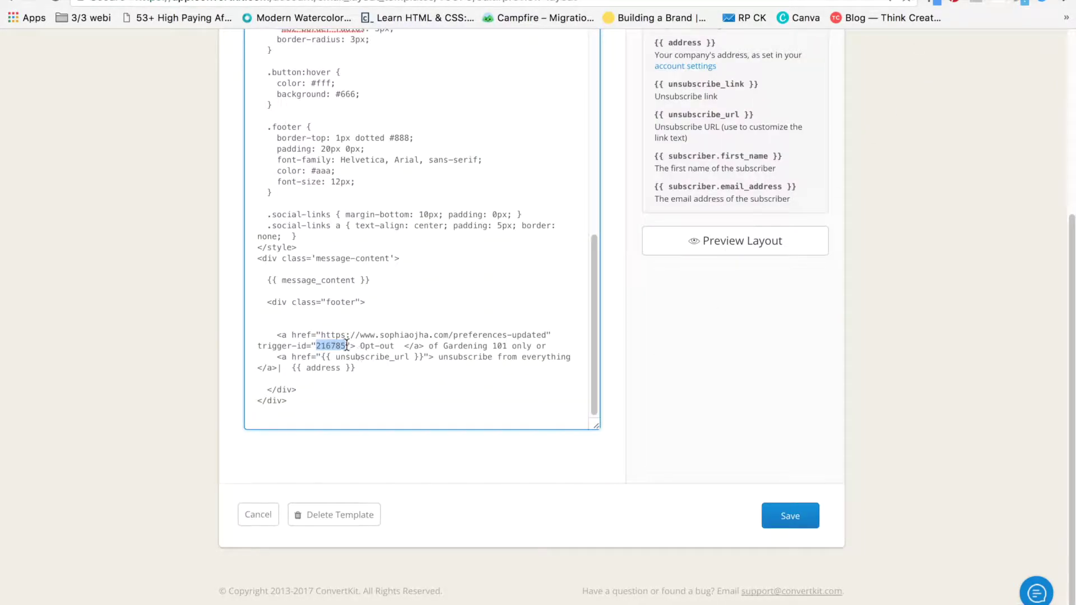
{"action": "left_click_drag", "start_coordinate": [346, 345], "coordinate": [318, 346]}
{"action": "key", "text": "ctrl+v"}
Replace "Gardening 101" with "weekly newsletter" in the text after the template's opt-out link
{"action": "left_click_drag", "start_coordinate": [428, 345], "coordinate": [532, 345]}
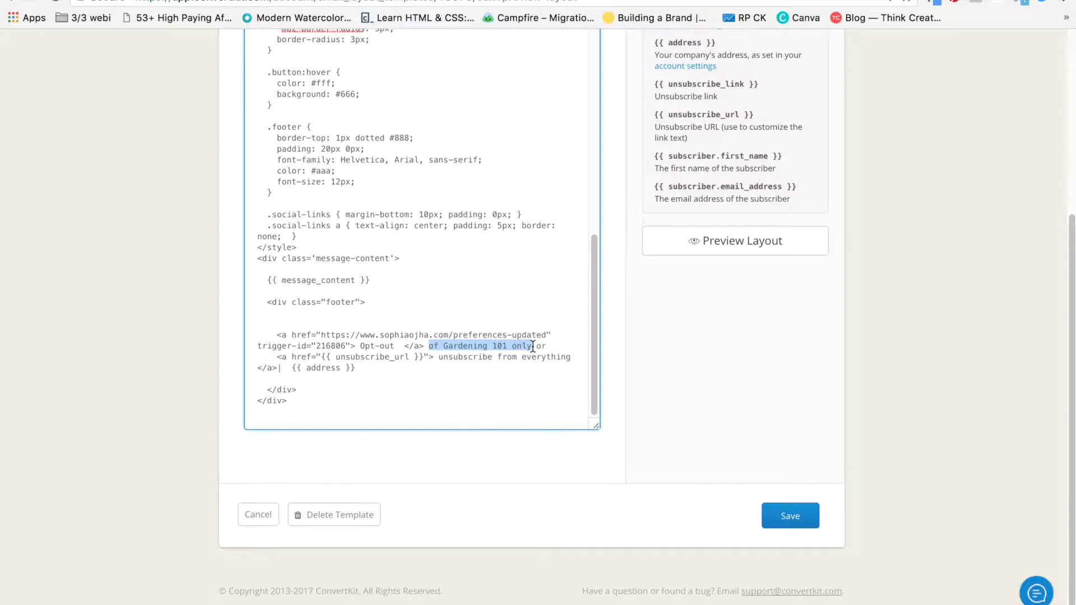
{"action": "left_click", "coordinate": [533, 347]}
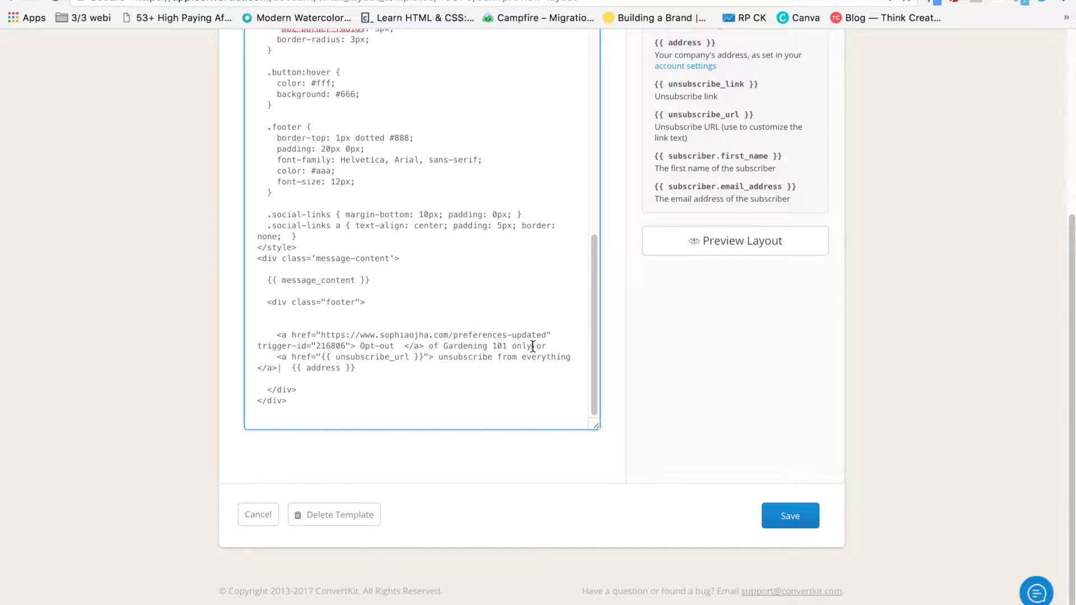
{"action": "left_click_drag", "start_coordinate": [533, 346], "coordinate": [430, 349]}
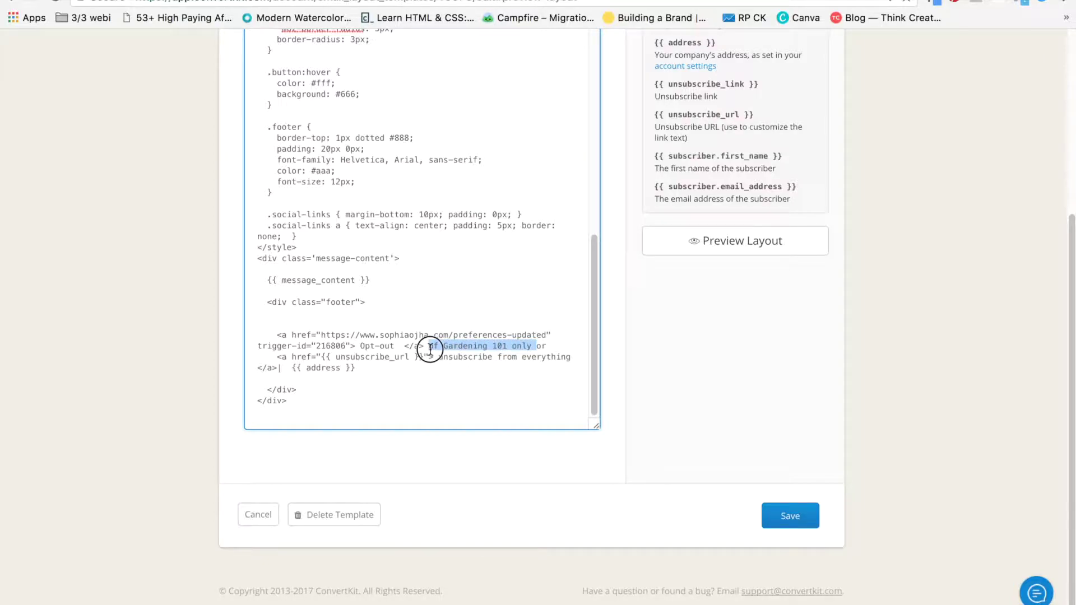
{"action": "left_click_drag", "start_coordinate": [429, 348], "coordinate": [429, 348]}
{"action": "left_click", "coordinate": [429, 348]}
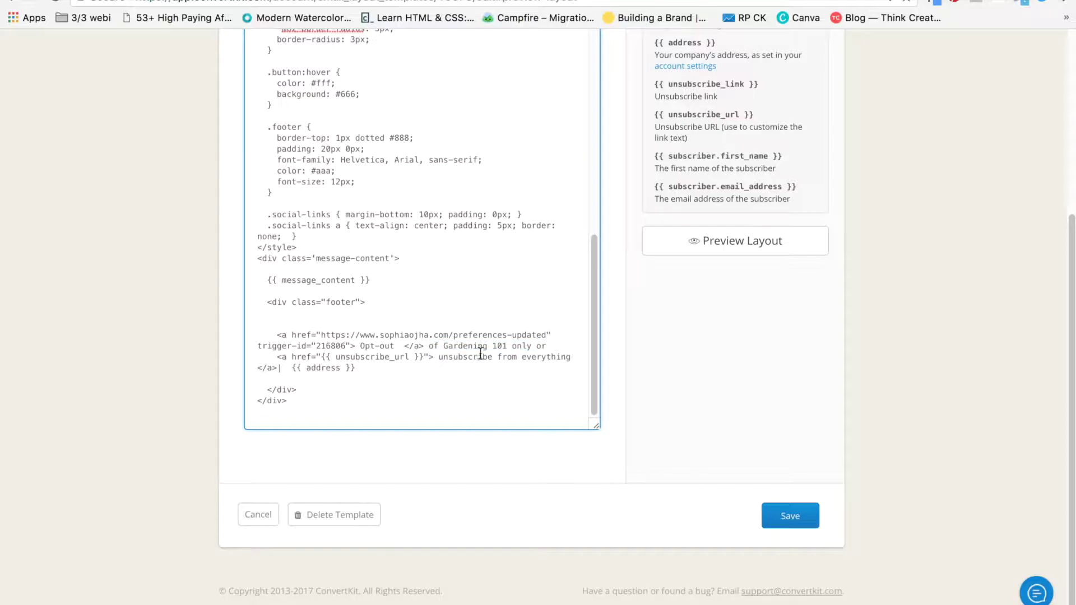
{"action": "left_click_drag", "start_coordinate": [511, 347], "coordinate": [444, 348]}
{"action": "type", "text": "weekly newsletter"}
Replace "weekly newsletter" with "Gardening Tools Newlstter" in the text after the template's opt-out link
{"action": "left_click_drag", "start_coordinate": [531, 346], "coordinate": [441, 347]}
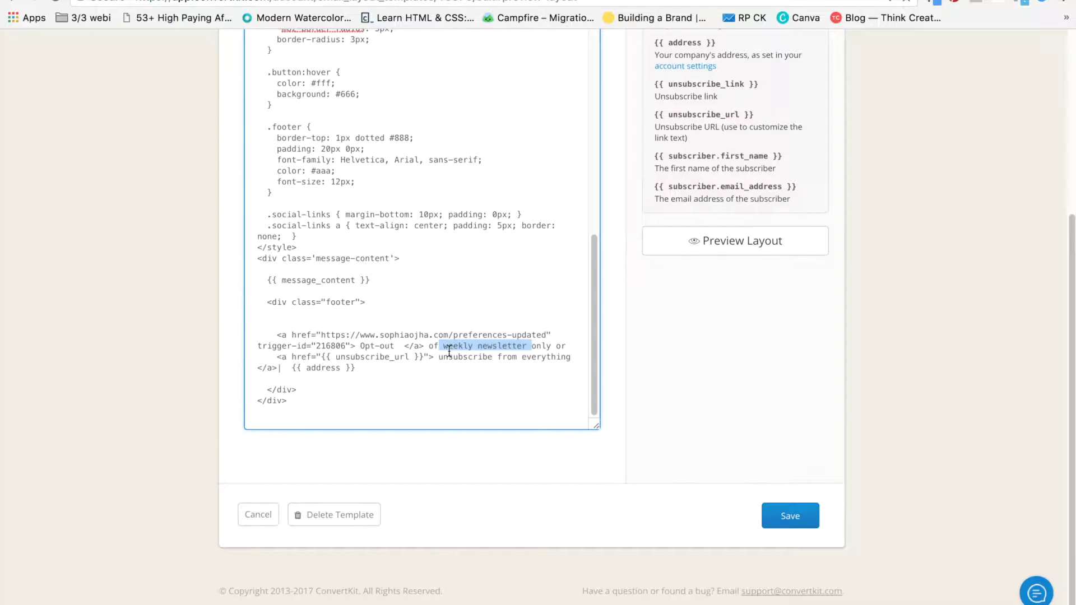
{"action": "key", "text": "BackSpace"}
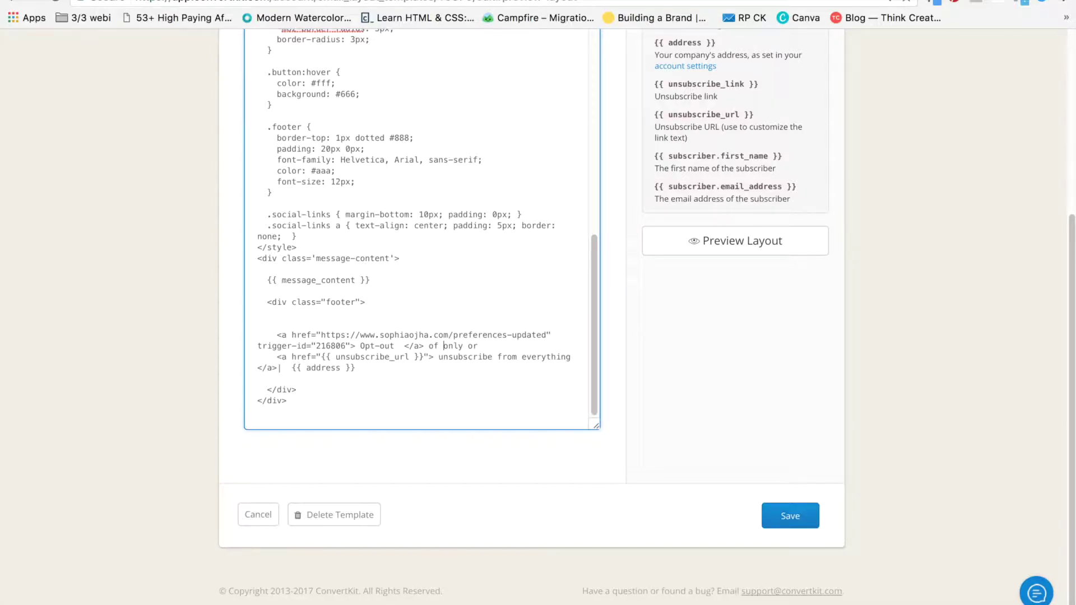
{"action": "type", "text": "Gardening I"}
{"action": "key", "text": "BackSpace"}
{"action": "type", "text": "Tools Newlstter"}
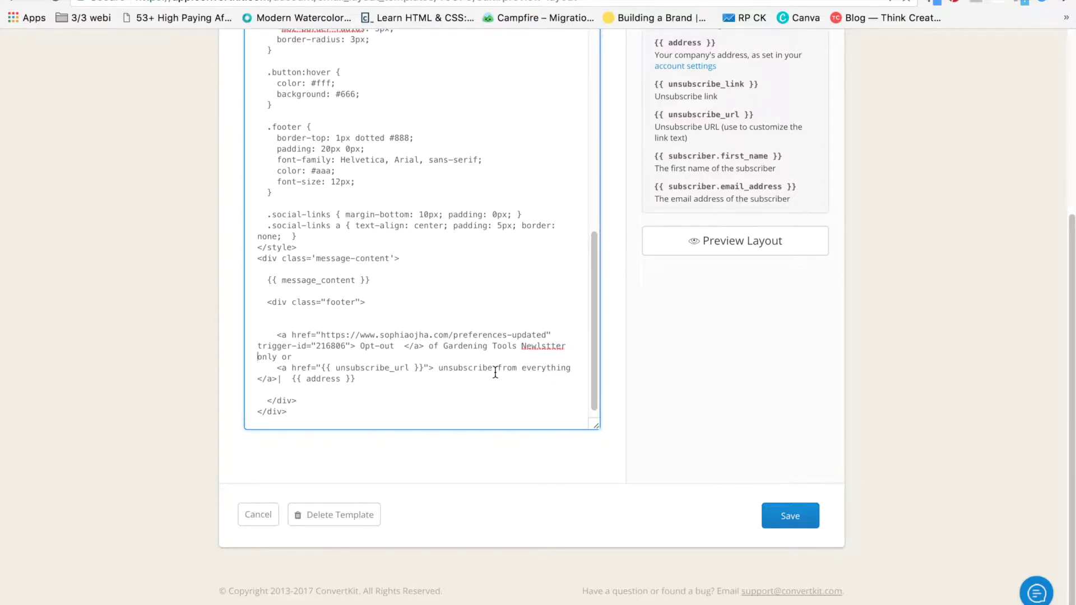
Preview the template layout down to its footer, and save the template
{"action": "left_click", "coordinate": [734, 242]}
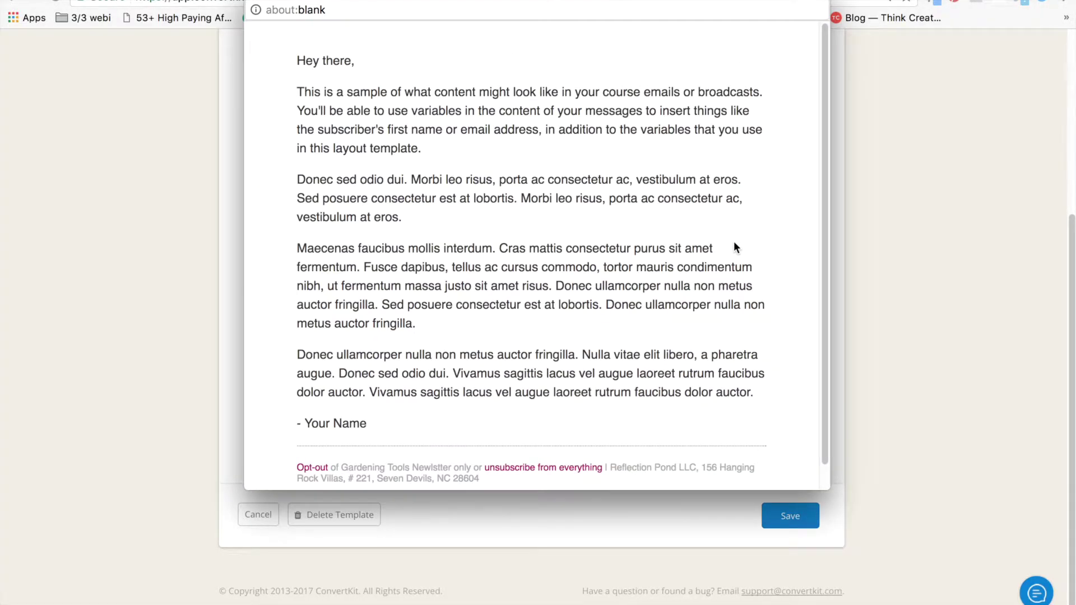
{"action": "scroll", "coordinate": [656, 350], "scroll_direction": "down", "scroll_amount": 1}
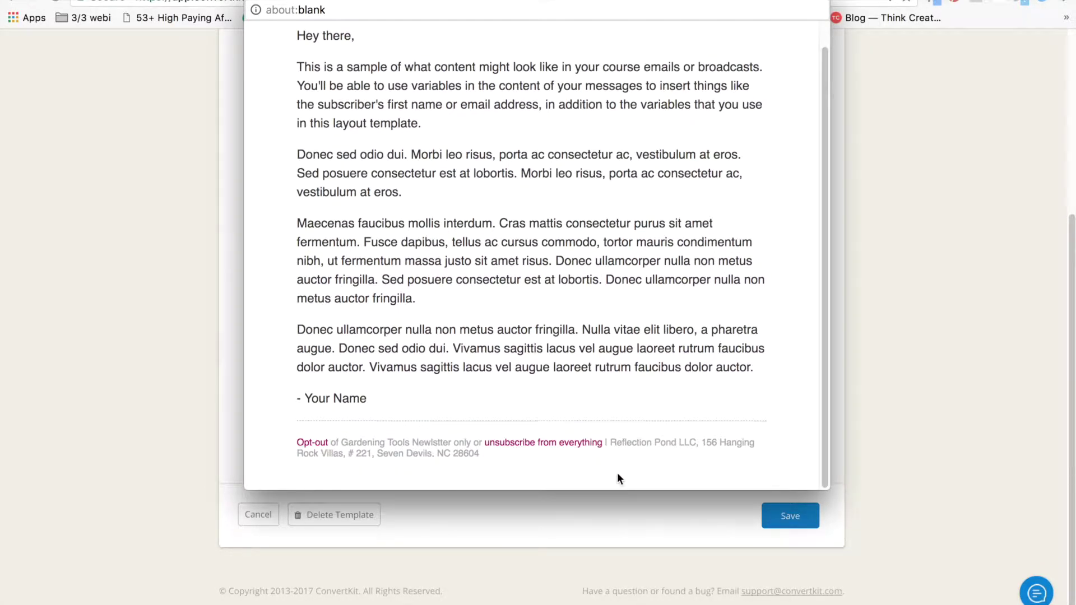
{"action": "left_click", "coordinate": [796, 518]}
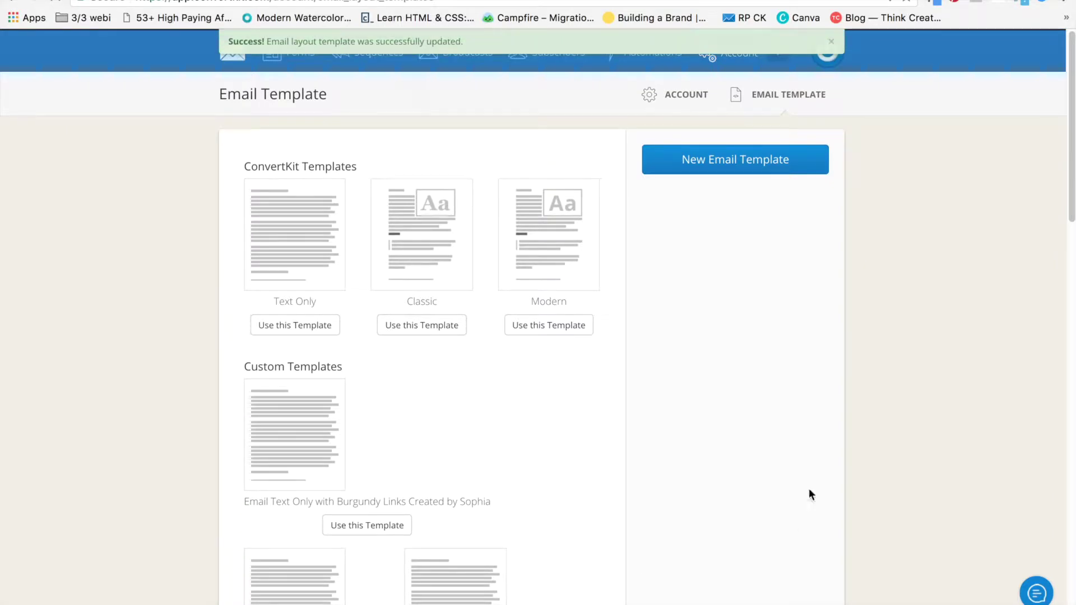
Open the "Test 3" sequence from the list of sequences
{"action": "left_click", "coordinate": [379, 67]}
{"action": "scroll", "coordinate": [187, 387], "scroll_direction": "down", "scroll_amount": 5}
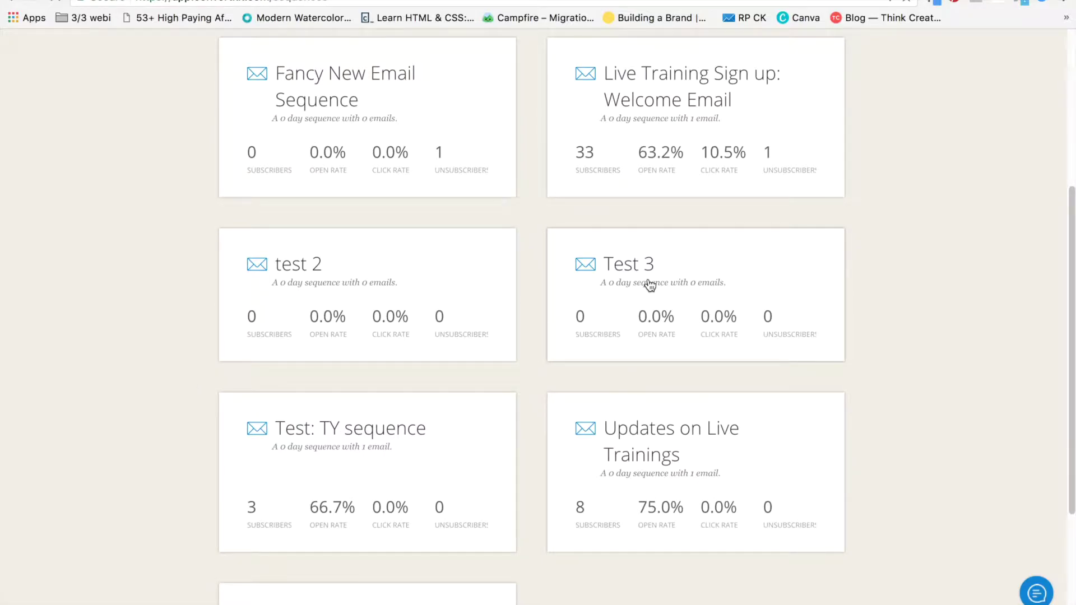
{"action": "left_click", "coordinate": [649, 286]}
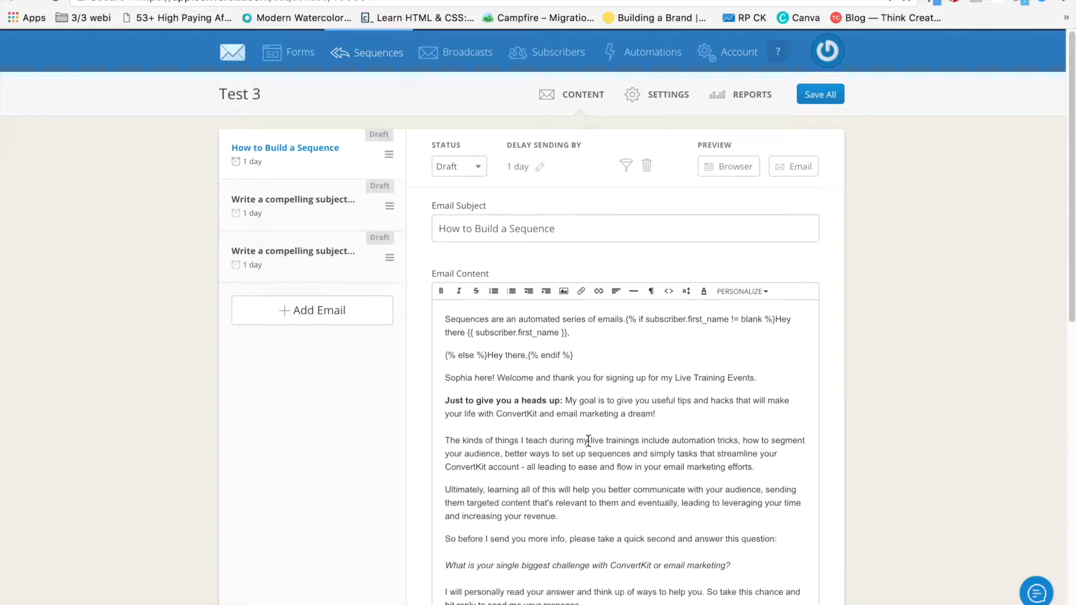
Set the email template of the "Test 3" sequence to "Sample for SV" and update the sequence
{"action": "left_click", "coordinate": [665, 100]}
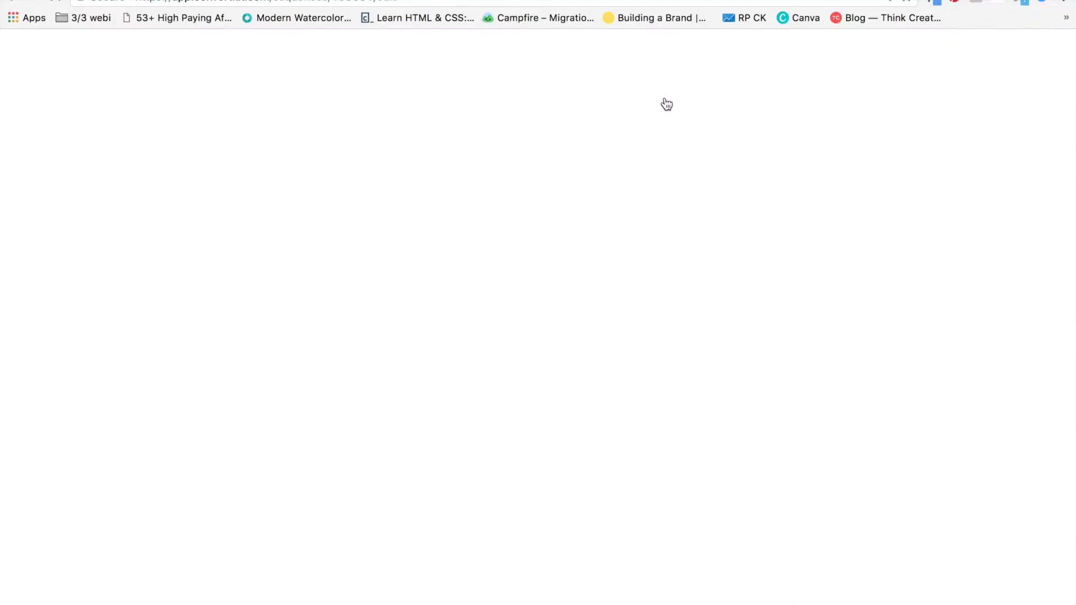
{"action": "scroll", "coordinate": [635, 472], "scroll_direction": "down", "scroll_amount": 3}
{"action": "scroll", "coordinate": [636, 475], "scroll_direction": "down", "scroll_amount": 2}
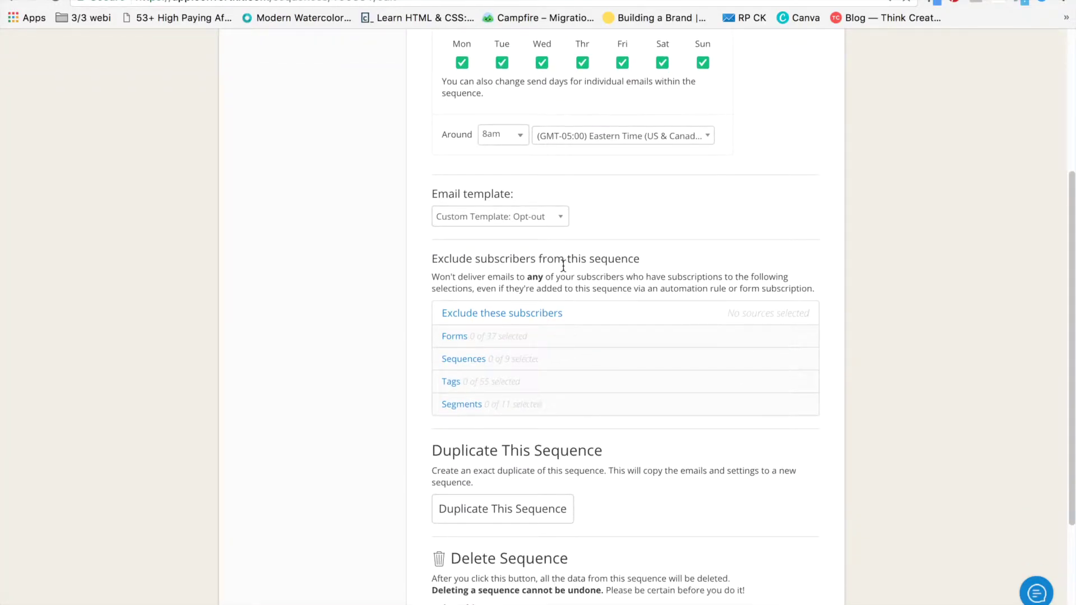
{"action": "left_click", "coordinate": [562, 219]}
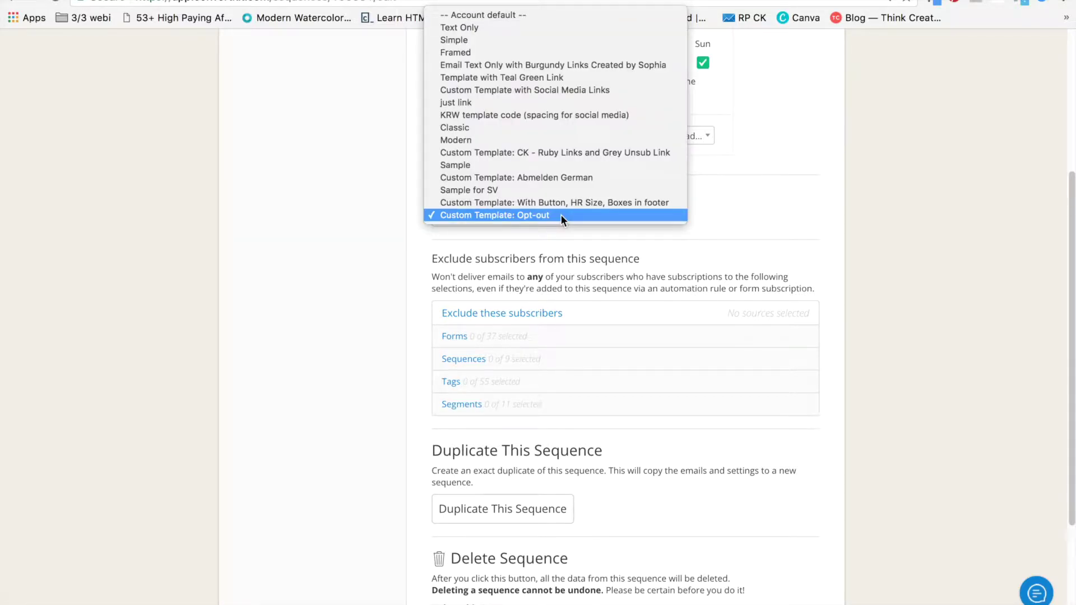
{"action": "left_click", "coordinate": [535, 189]}
{"action": "scroll", "coordinate": [602, 259], "scroll_direction": "down", "scroll_amount": 4}
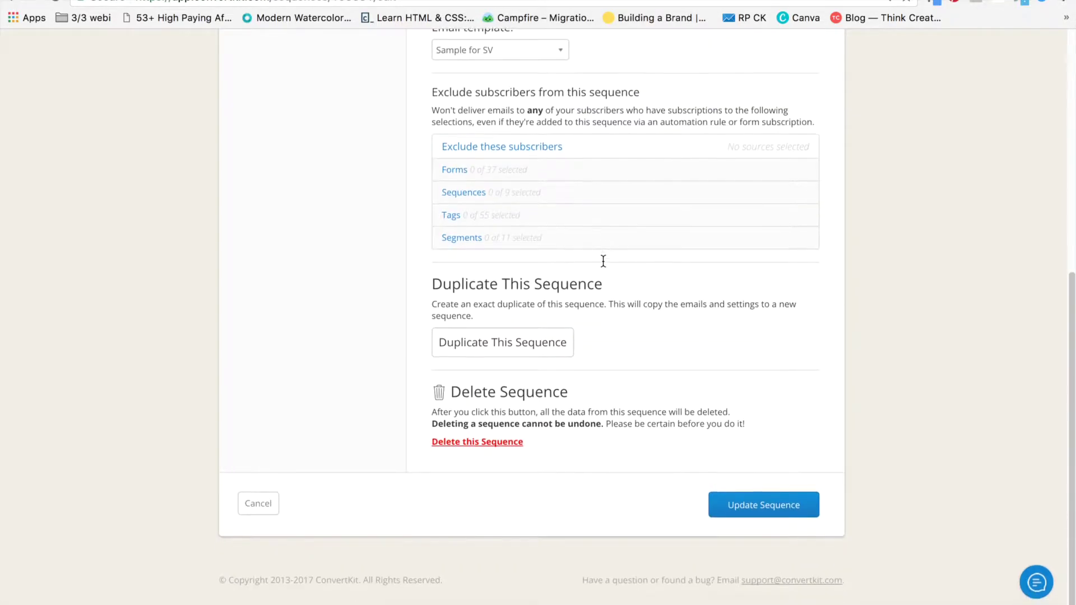
{"action": "left_click", "coordinate": [762, 523]}
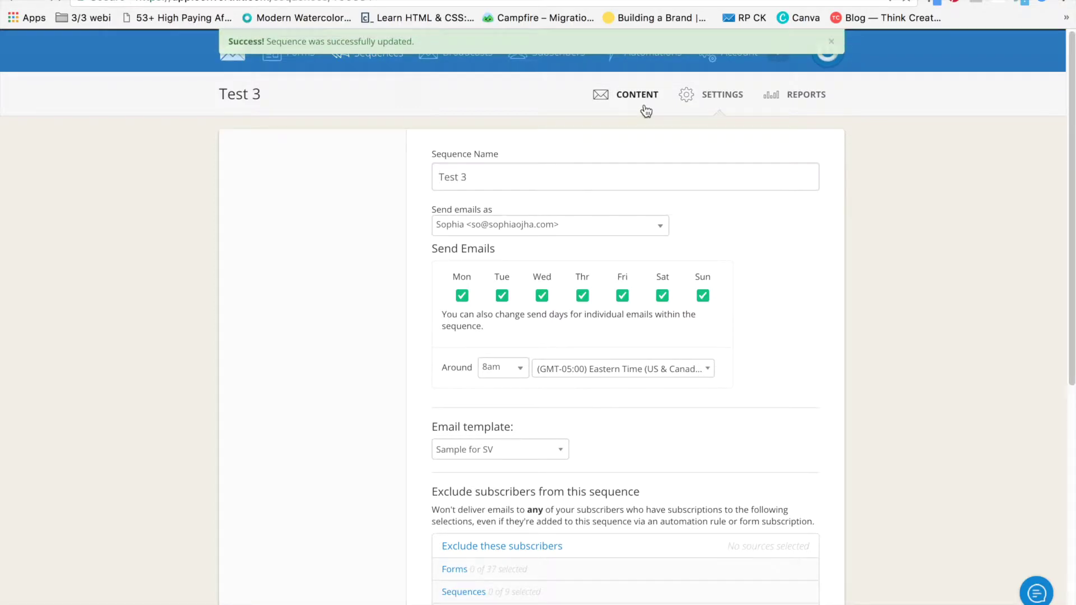
Preview the "How to Build a Sequence" email in the browser, check its footer links, and close the preview
{"action": "left_click", "coordinate": [646, 107]}
{"action": "left_click", "coordinate": [726, 165]}
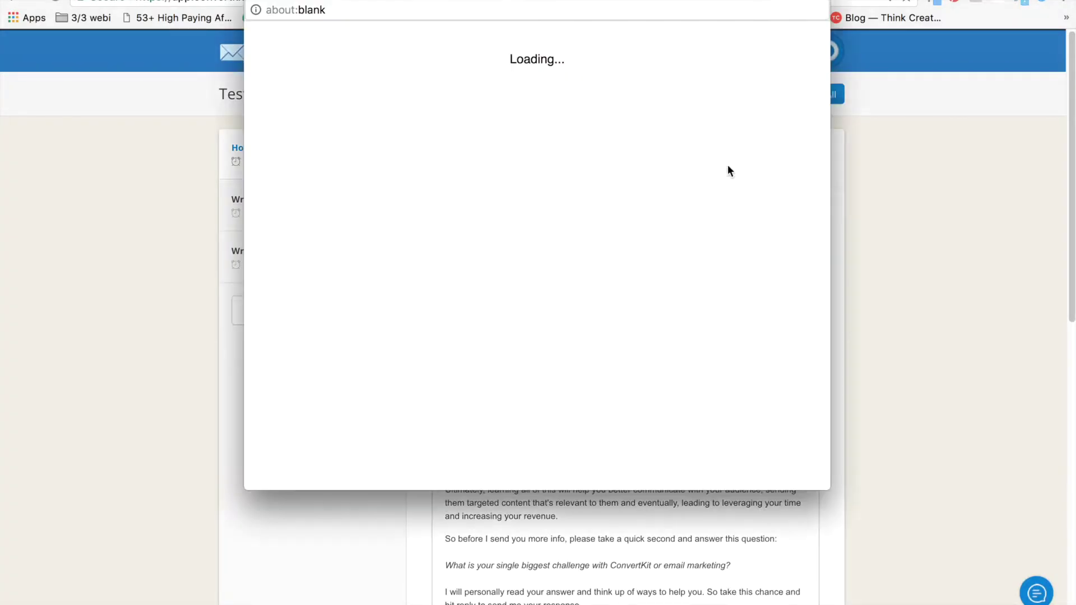
{"action": "scroll", "coordinate": [687, 353], "scroll_direction": "down", "scroll_amount": 5}
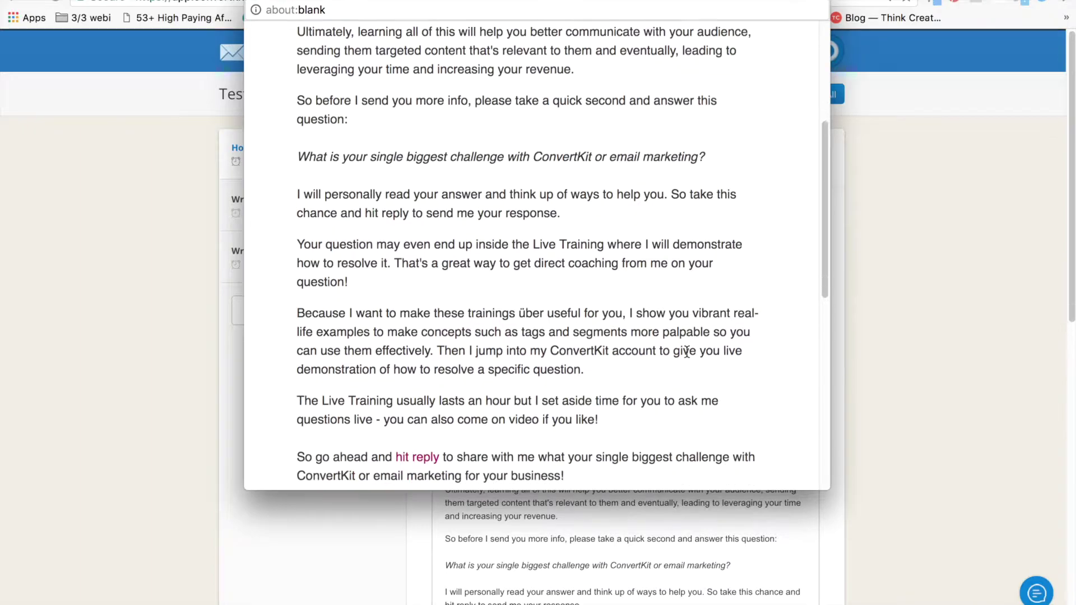
{"action": "scroll", "coordinate": [686, 352], "scroll_direction": "down", "scroll_amount": 10}
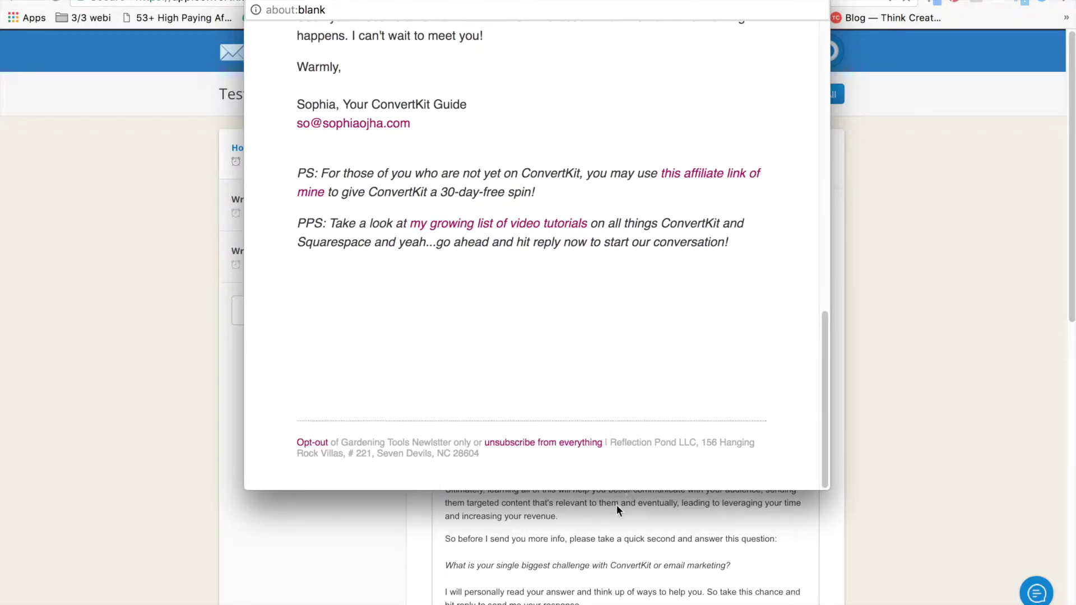
{"action": "left_click", "coordinate": [601, 541]}
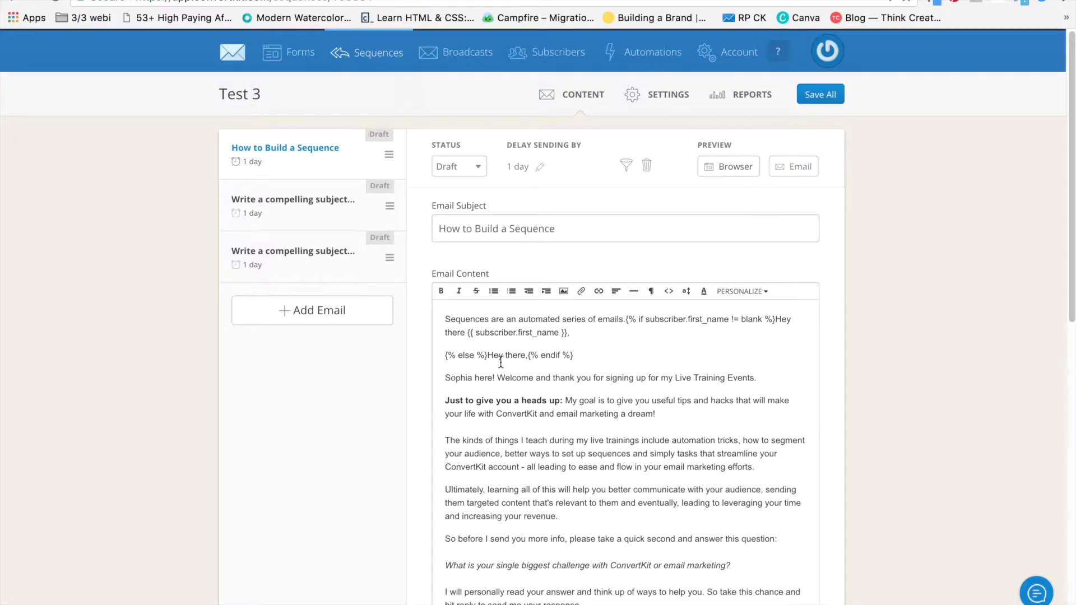
Switch to the blog tutorial and highlight the opt-out link code in step e of Path 2
{"action": "left_click", "coordinate": [392, 1]}
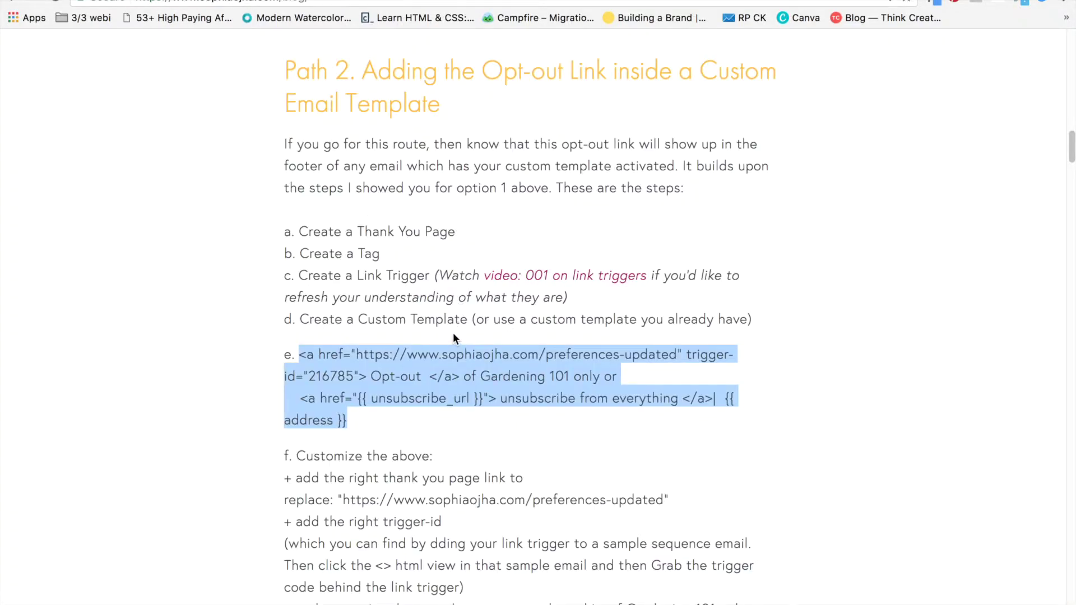
{"action": "left_click", "coordinate": [428, 341]}
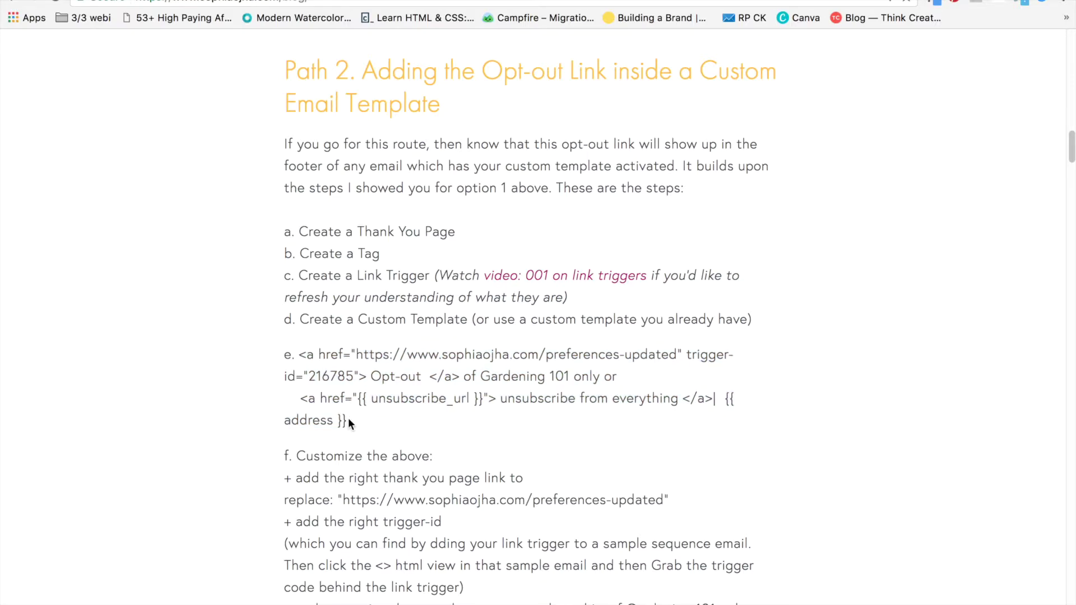
{"action": "left_click_drag", "start_coordinate": [348, 419], "coordinate": [298, 360]}
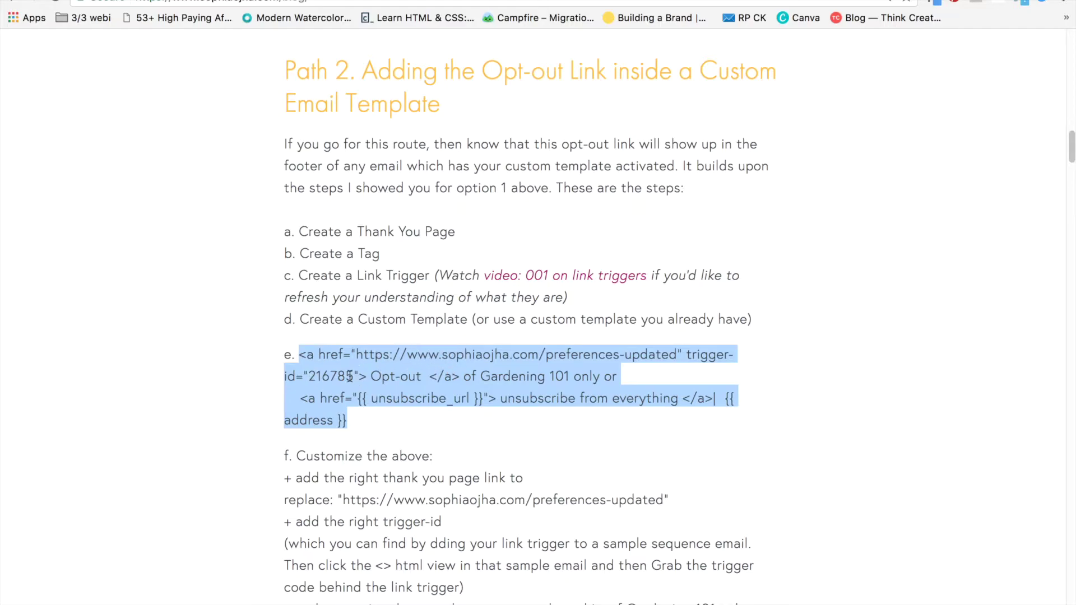
{"action": "left_click", "coordinate": [492, 409]}
Review the blog's Path 2 instructions on customising the opt-out code and activating the template, including the note at the post's end
{"action": "scroll", "coordinate": [492, 413], "scroll_direction": "down", "scroll_amount": 1}
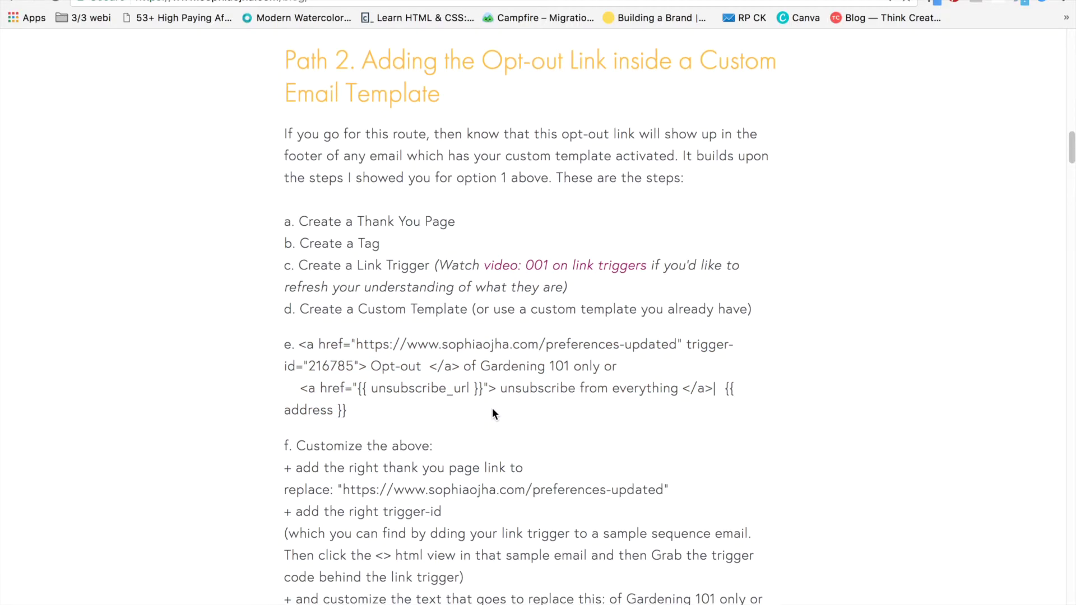
{"action": "scroll", "coordinate": [479, 482], "scroll_direction": "down", "scroll_amount": 10}
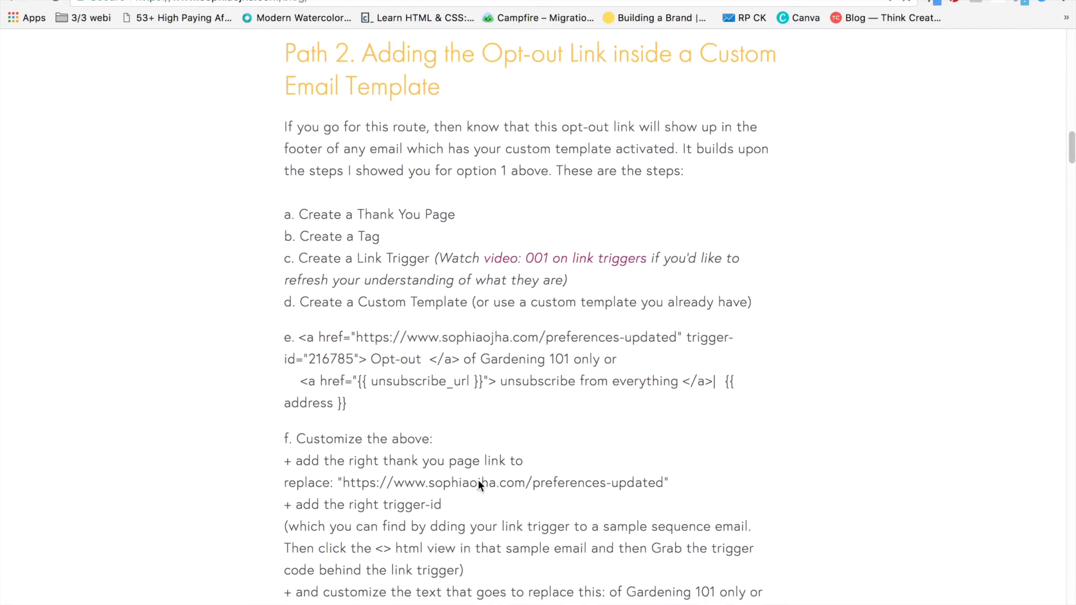
{"action": "scroll", "coordinate": [479, 485], "scroll_direction": "down", "scroll_amount": 20}
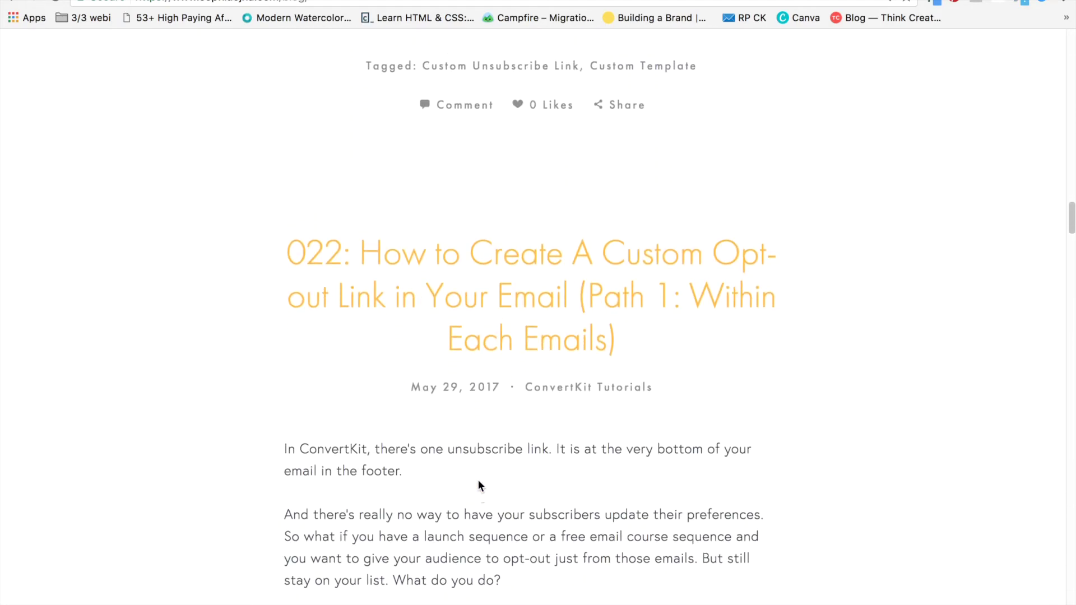
{"action": "scroll", "coordinate": [476, 471], "scroll_direction": "up", "scroll_amount": 7}
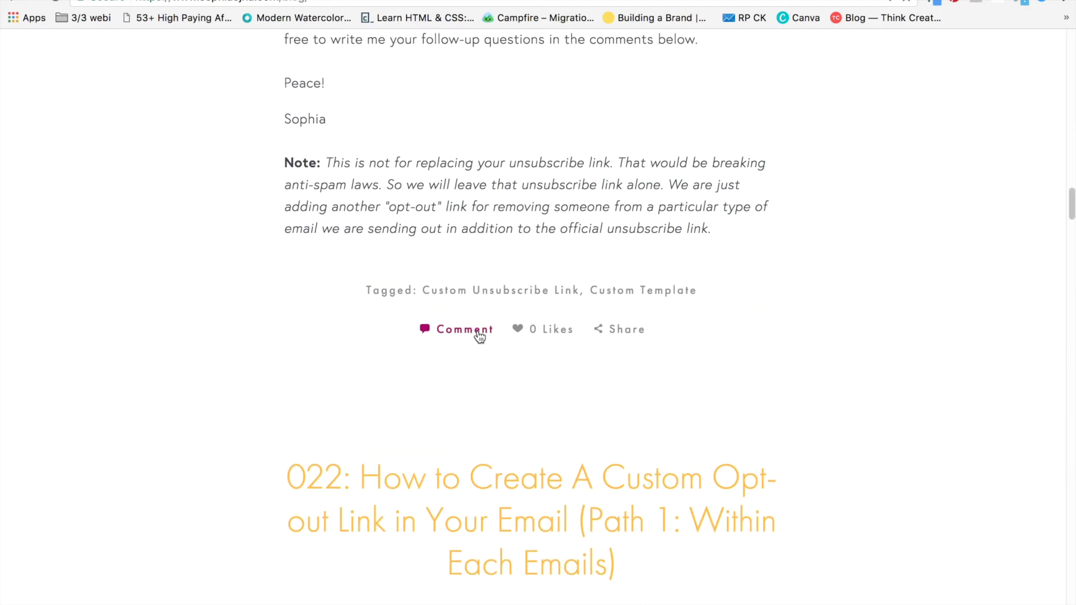
{"action": "scroll", "coordinate": [731, 376], "scroll_direction": "up", "scroll_amount": 20}
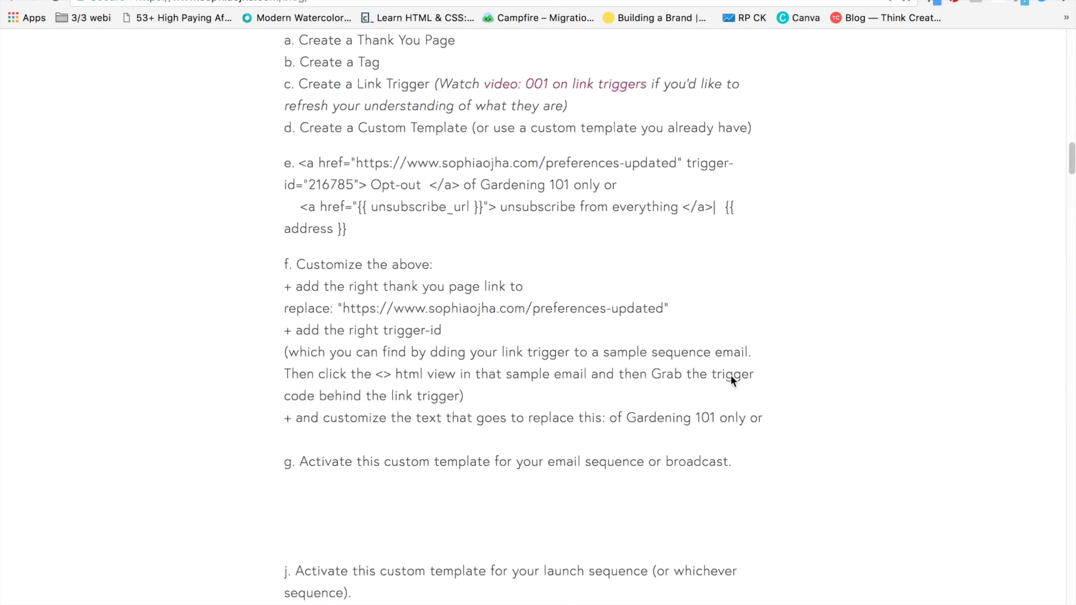
{"action": "scroll", "coordinate": [731, 377], "scroll_direction": "down", "scroll_amount": 4}
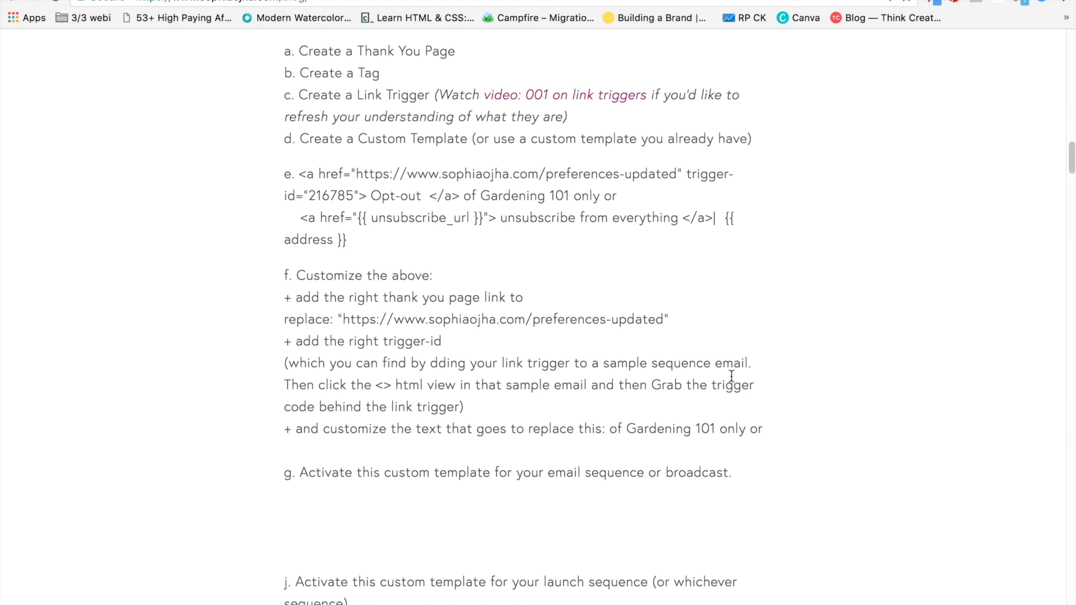
{"action": "scroll", "coordinate": [731, 377], "scroll_direction": "down", "scroll_amount": 2}
{"action": "scroll", "coordinate": [730, 377], "scroll_direction": "up", "scroll_amount": 4}
{"action": "scroll", "coordinate": [731, 376], "scroll_direction": "up", "scroll_amount": 6}
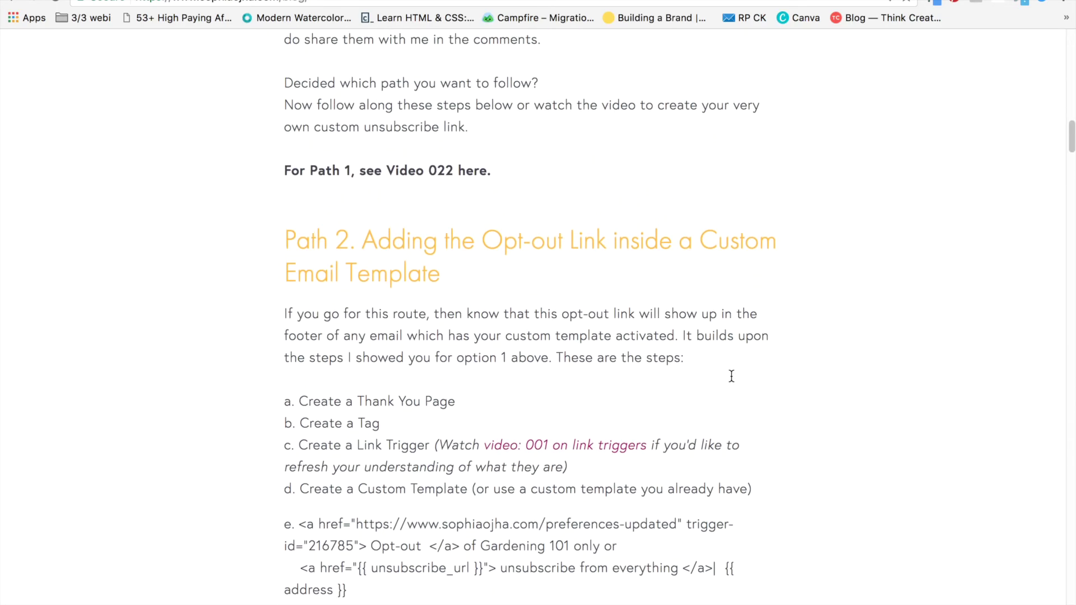